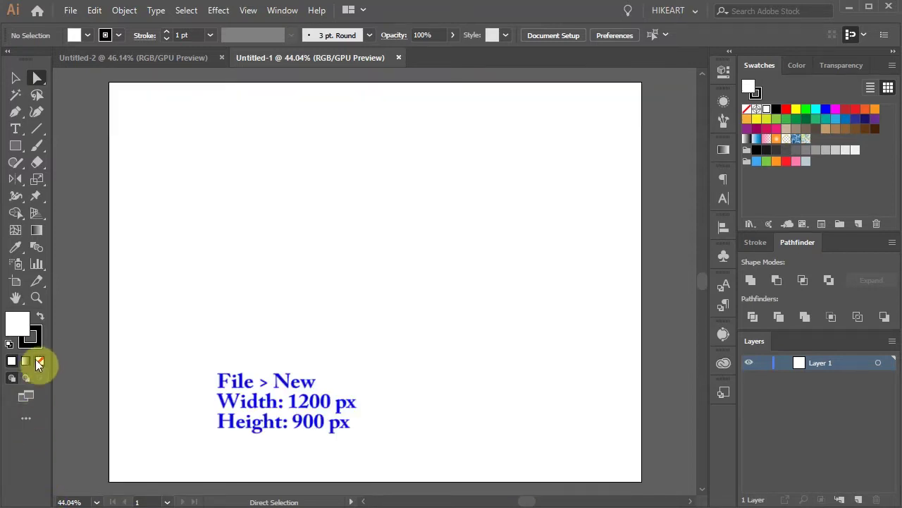
Make new shapes use an orange FFA549 fill and no stroke.
{"action": "left_click", "coordinate": [39, 362]}
{"action": "left_click", "coordinate": [23, 323]}
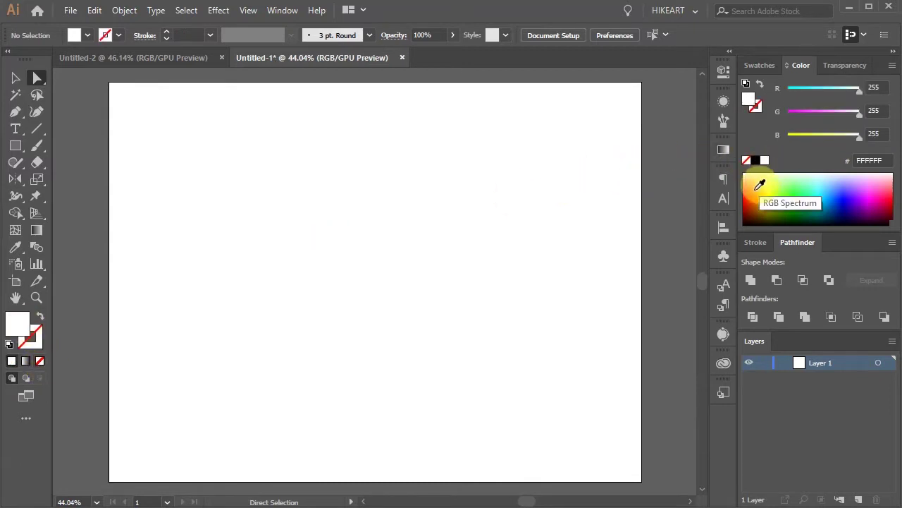
{"action": "left_click", "coordinate": [760, 184]}
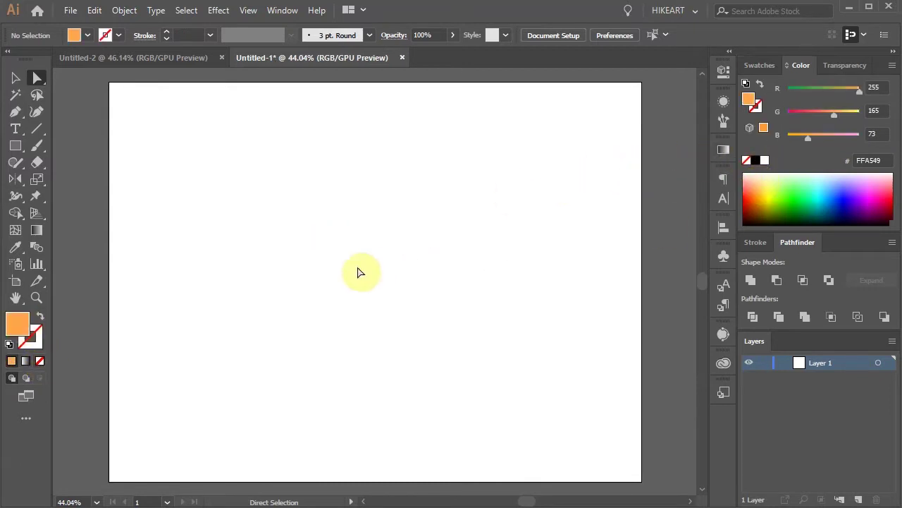
Place a 300 × 300 px orange rectangle near the artboard's middle, then deselect it.
{"action": "key", "text": "m"}
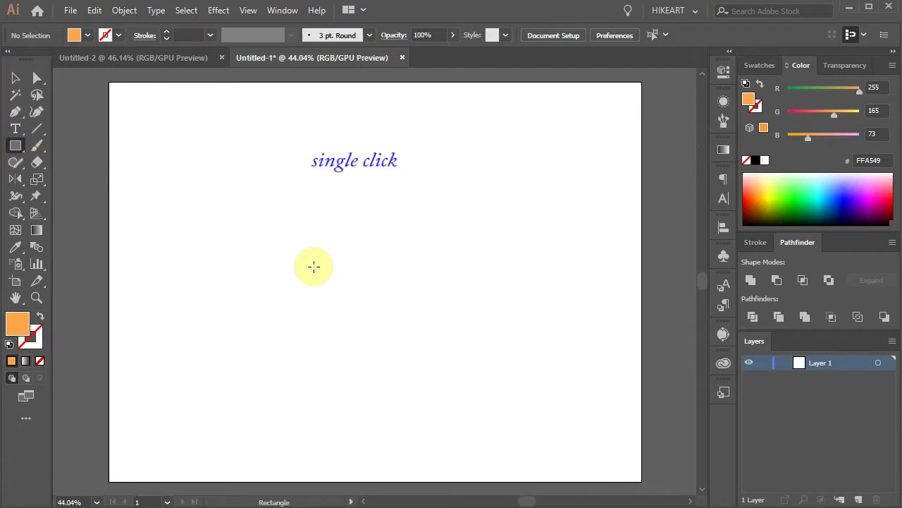
{"action": "left_click", "coordinate": [295, 248]}
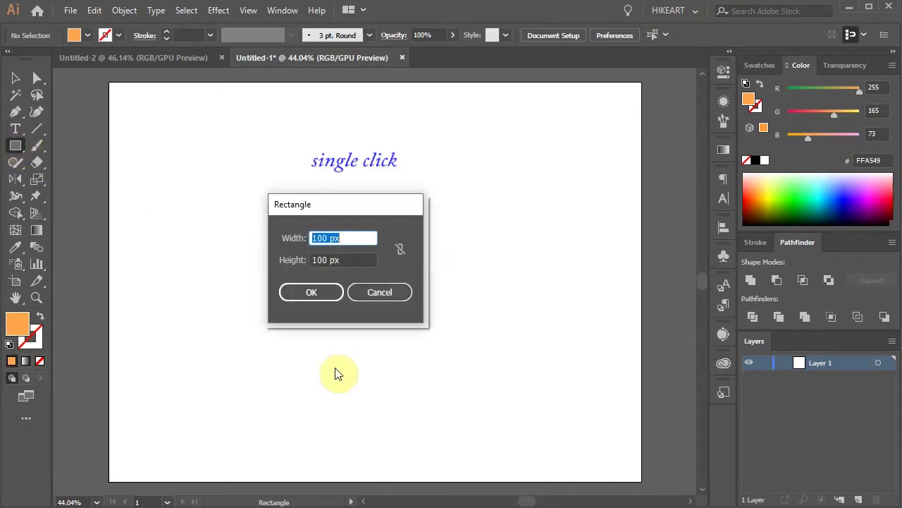
{"action": "type", "text": "3"}
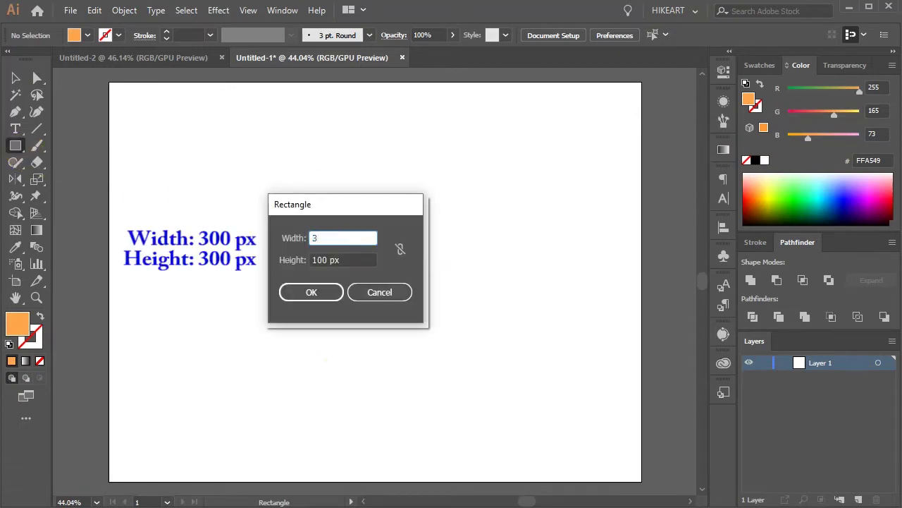
{"action": "type", "text": "00"}
{"action": "key", "text": "Tab"}
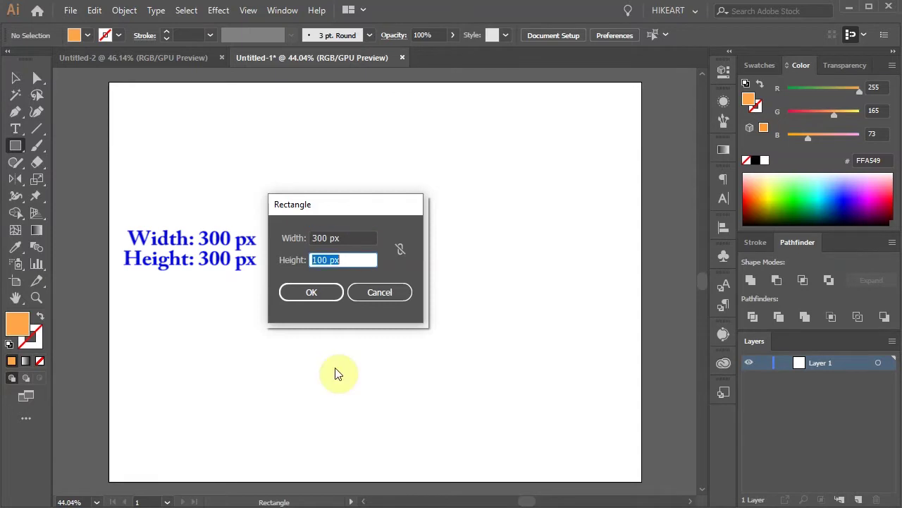
{"action": "type", "text": "300"}
{"action": "key", "text": "Return"}
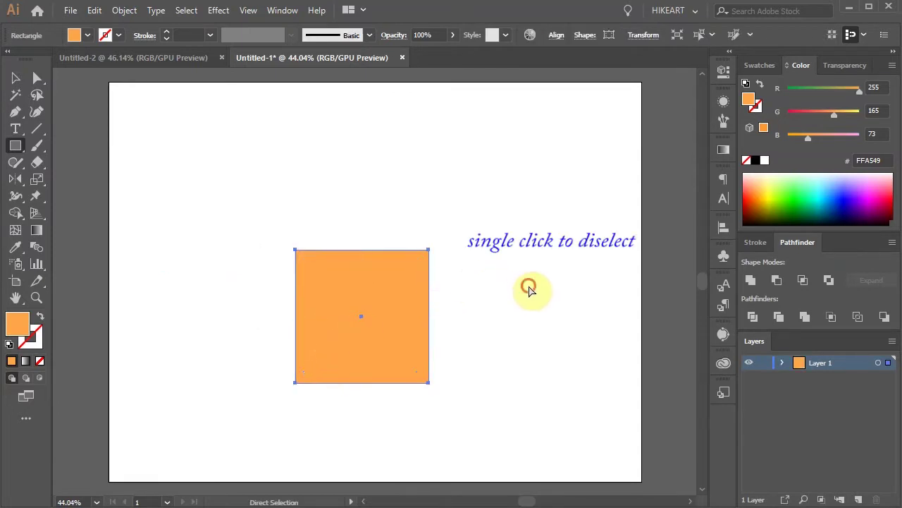
{"action": "left_click", "coordinate": [526, 292], "text": "ctrl"}
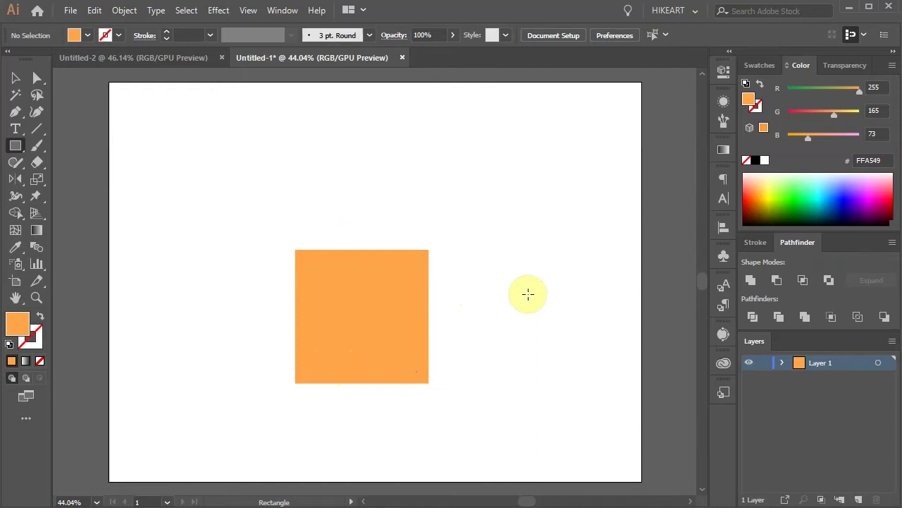
Zoom in and draw a green 82FF43 ellipse from its centre above the square's top edge.
{"action": "key", "text": "l"}
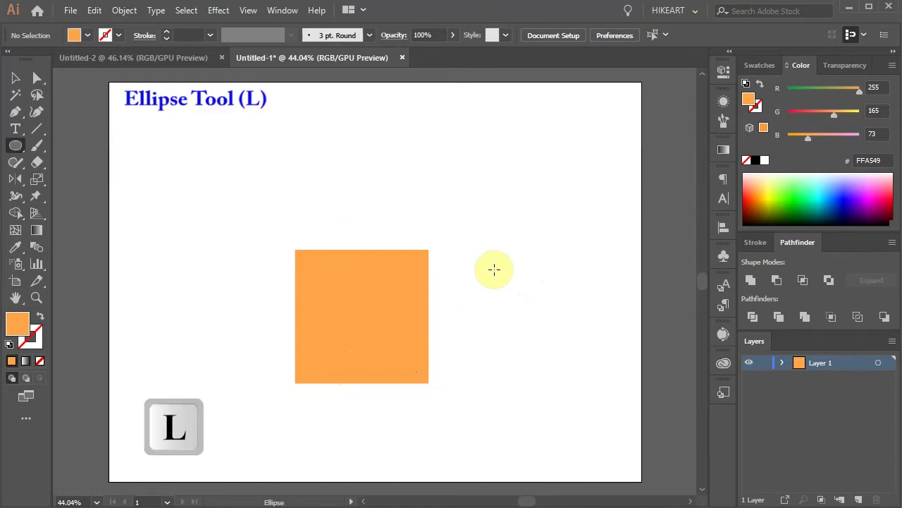
{"action": "left_click", "coordinate": [788, 187]}
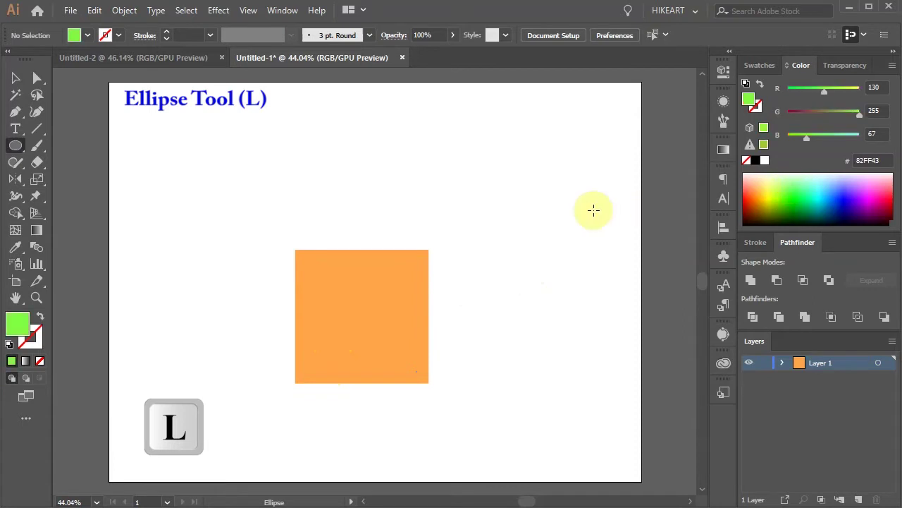
{"action": "key", "text": "z"}
{"action": "left_click_drag", "start_coordinate": [276, 179], "coordinate": [446, 290]}
{"action": "key", "text": "l"}
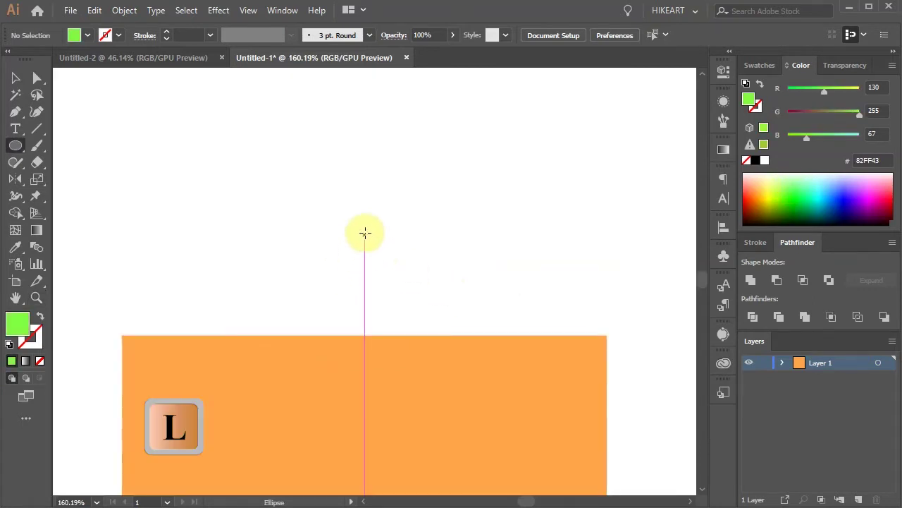
{"action": "left_click_drag", "start_coordinate": [366, 221], "coordinate": [447, 285]}
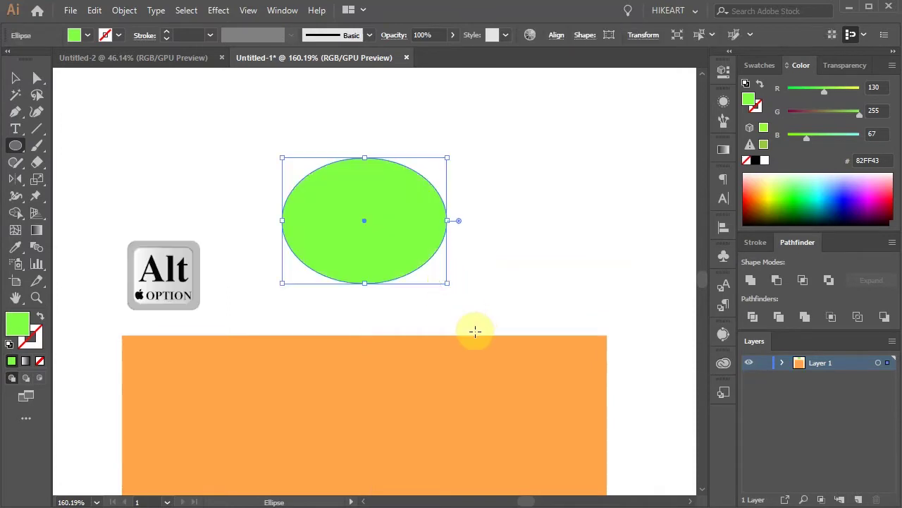
Select both shapes, lock them with Ctrl+2, and expand Layer 1 to list them.
{"action": "left_click", "coordinate": [594, 278], "text": "ctrl"}
{"action": "key", "text": "ctrl+a"}
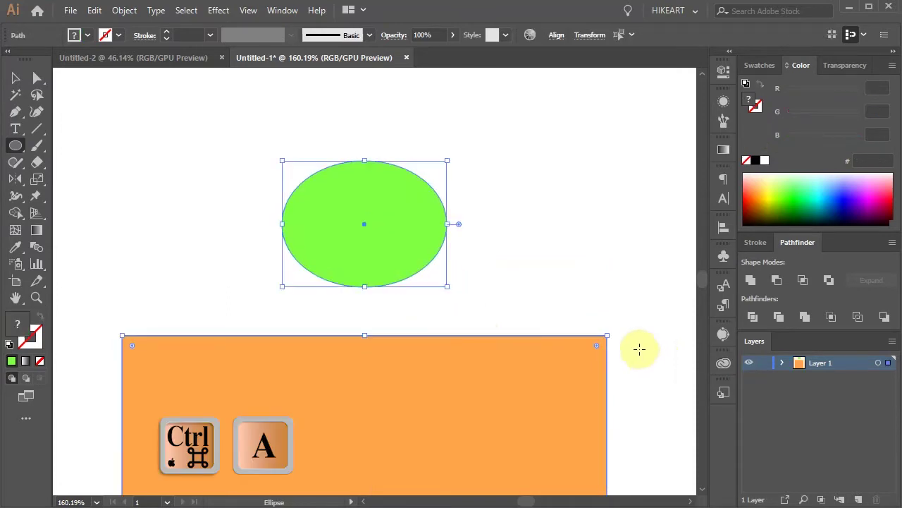
{"action": "key", "text": "ctrl"}
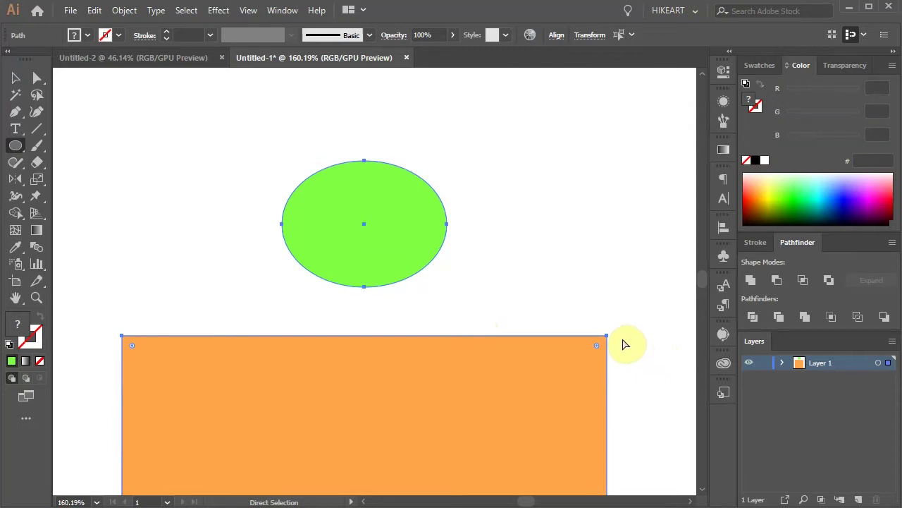
{"action": "key", "text": "ctrl+2"}
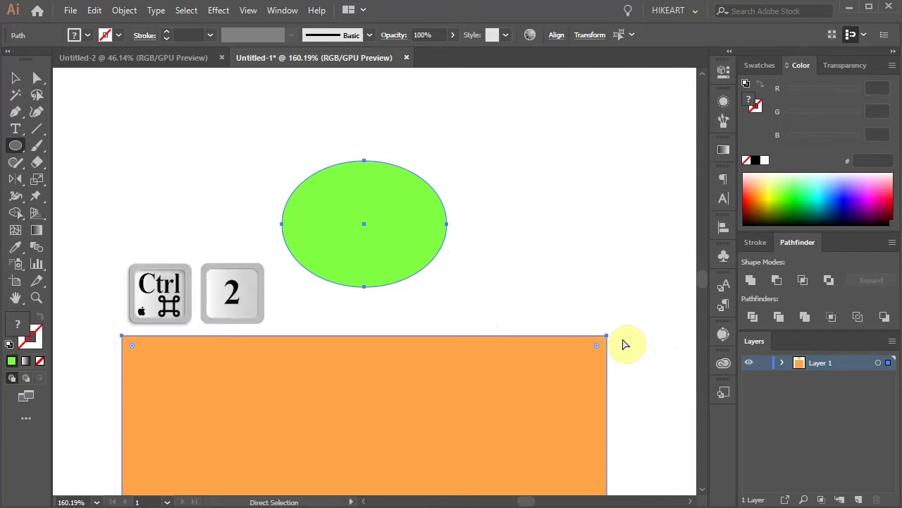
{"action": "key", "text": "ctrl+2"}
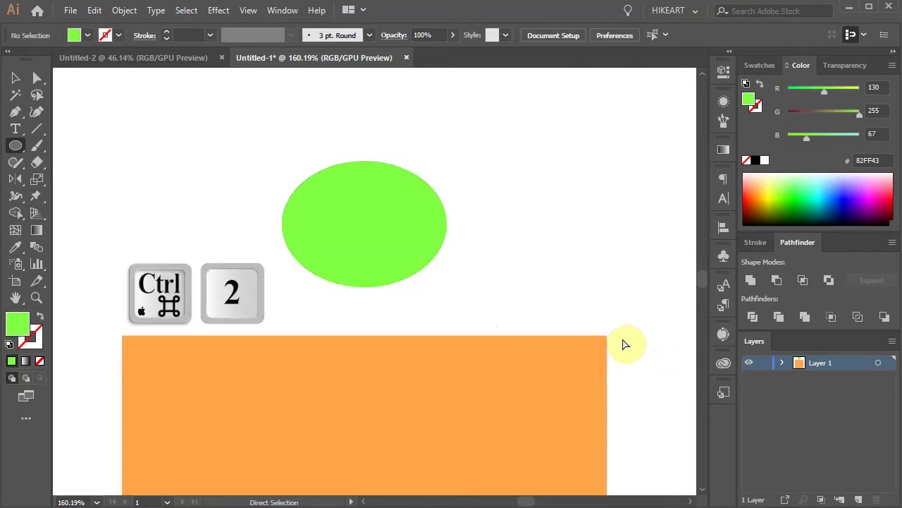
{"action": "left_click", "coordinate": [781, 363]}
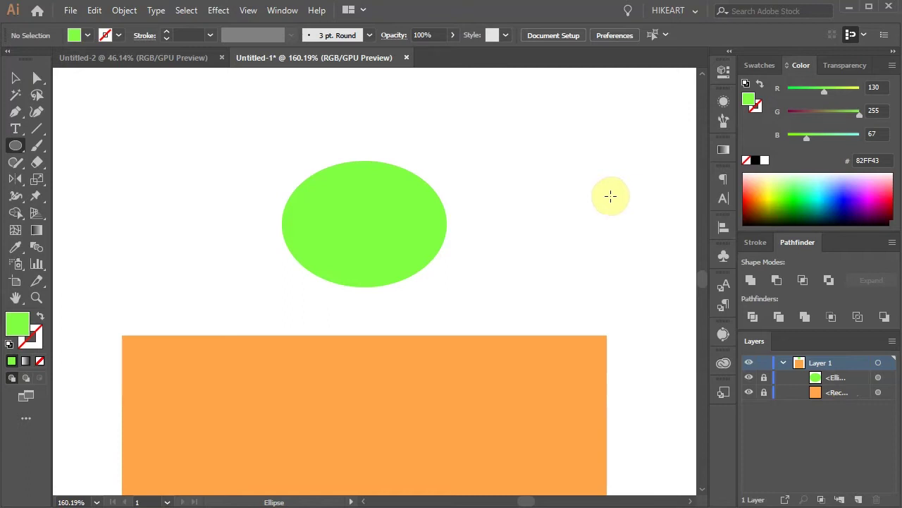
{"action": "key", "text": "p"}
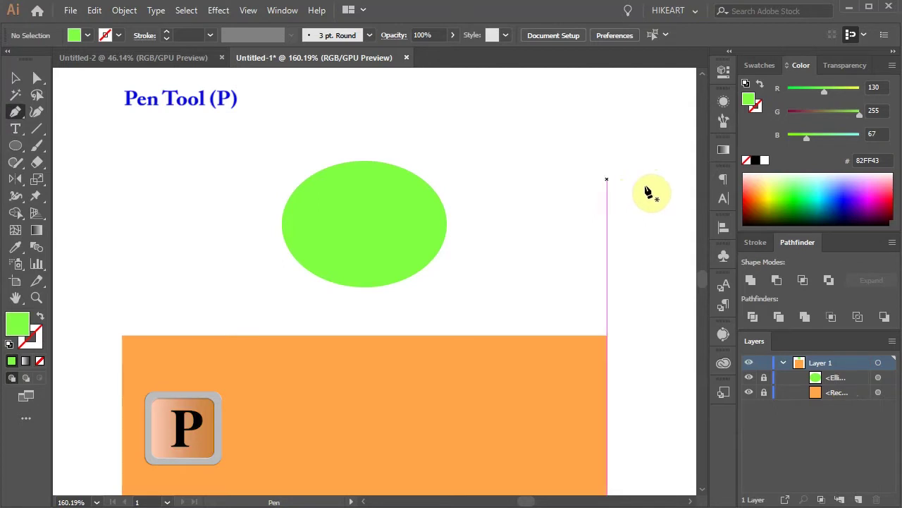
Pen a closed pink FF86F9 wedge from the oval's centre to the square's top, curving its left side.
{"action": "left_click", "coordinate": [873, 179]}
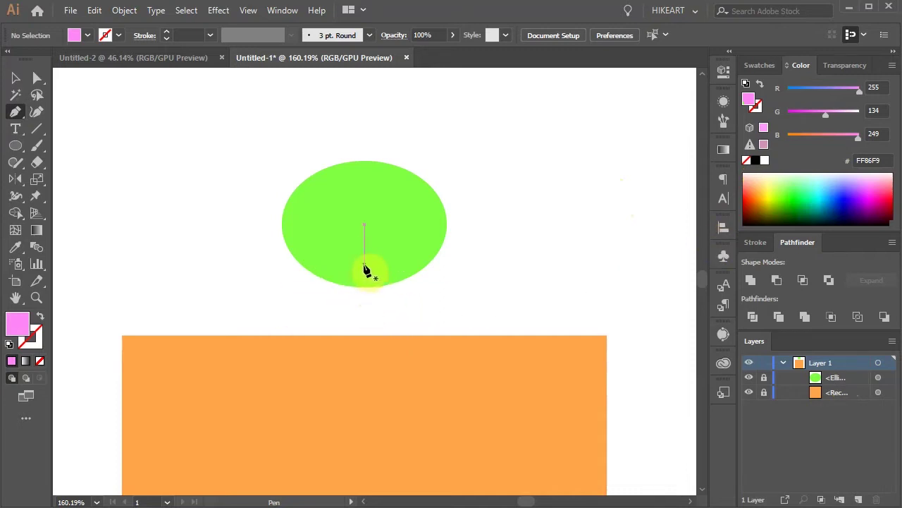
{"action": "left_click", "coordinate": [364, 238]}
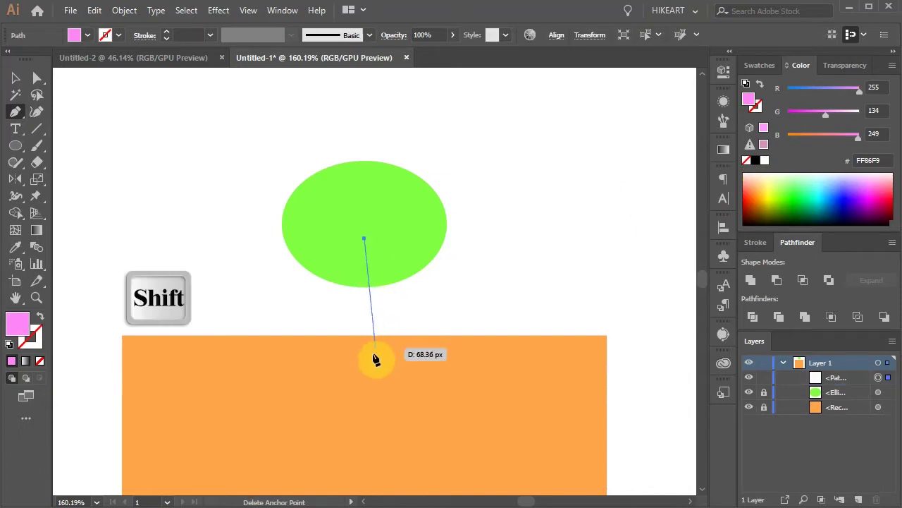
{"action": "left_click", "coordinate": [364, 335]}
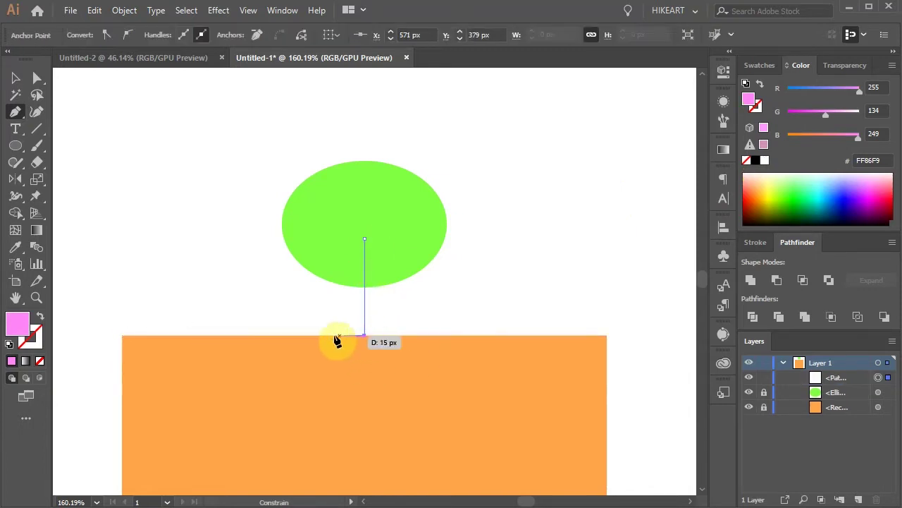
{"action": "left_click", "coordinate": [262, 336], "text": "shift"}
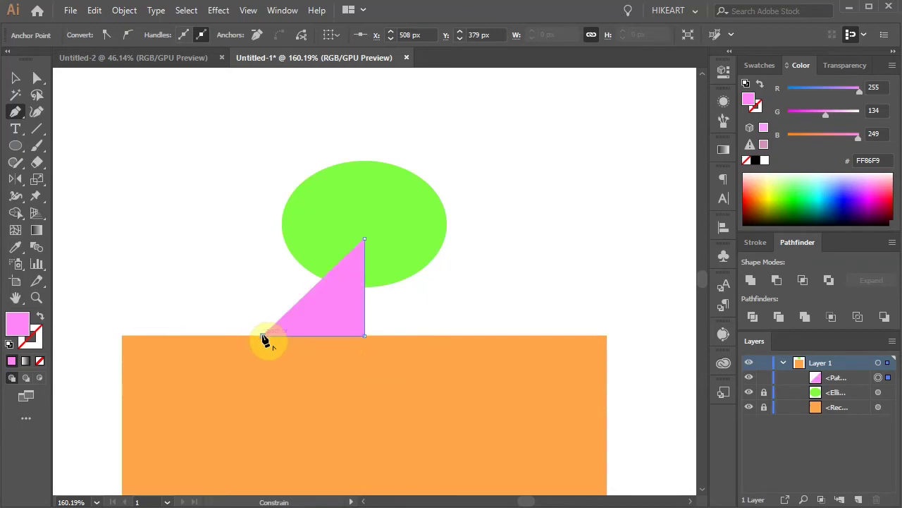
{"action": "left_click_drag", "start_coordinate": [331, 304], "coordinate": [337, 280]}
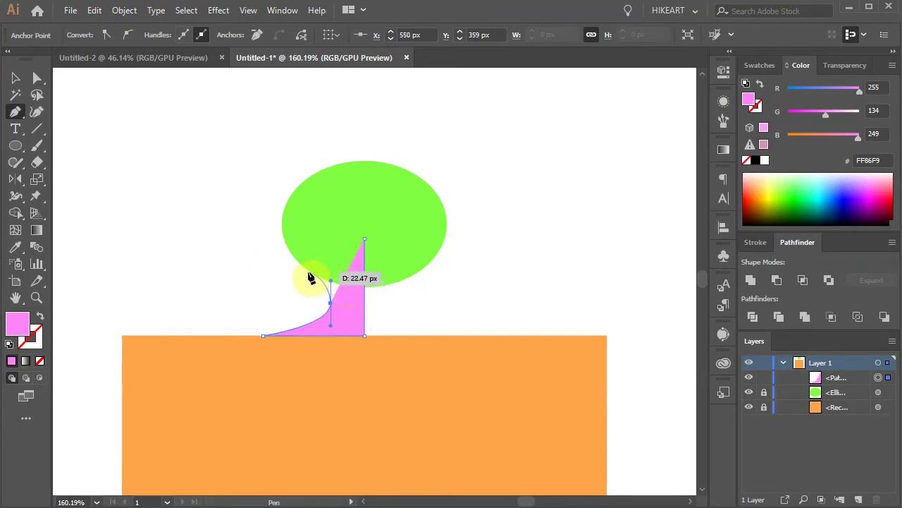
{"action": "left_click", "coordinate": [312, 272]}
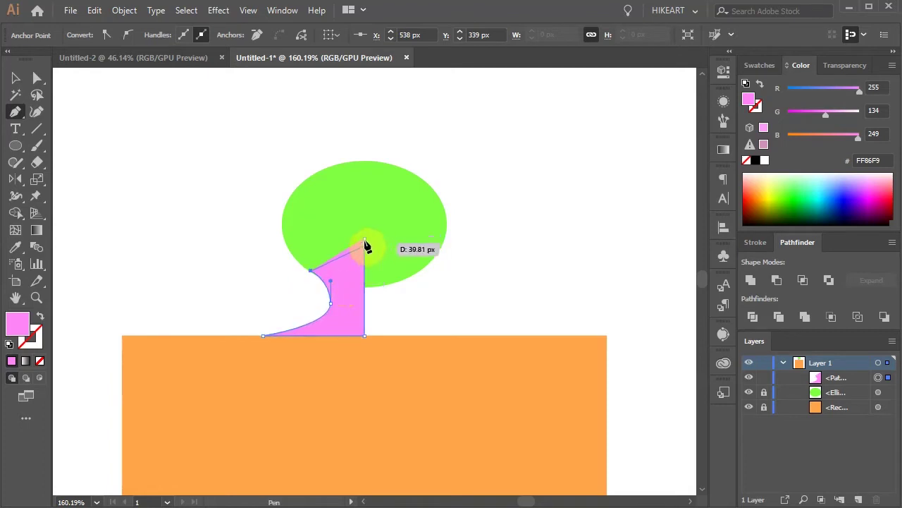
{"action": "left_click", "coordinate": [364, 240]}
Zoom in and drag the curved anchor's direction handles to smooth the pink waist.
{"action": "key", "text": "v"}
{"action": "left_click", "coordinate": [292, 268]}
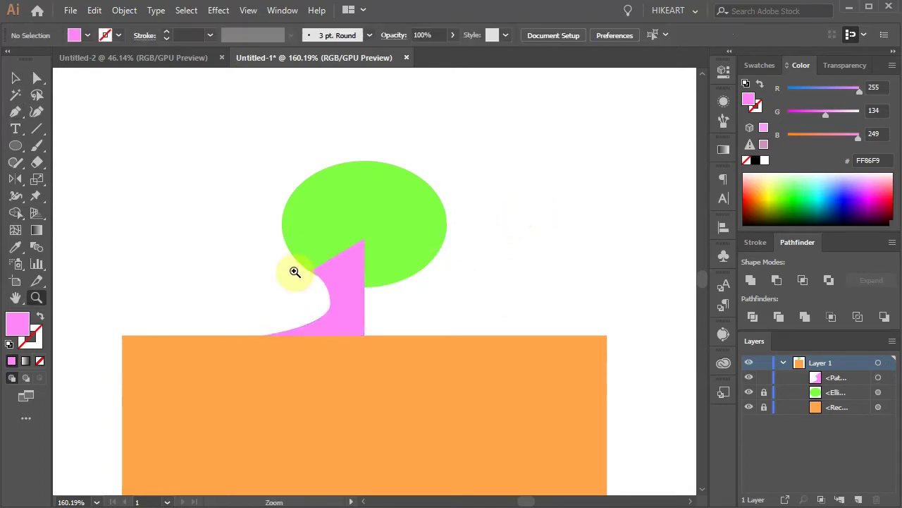
{"action": "scroll", "coordinate": [302, 171], "scroll_direction": "up", "scroll_amount": 5}
{"action": "key", "text": "a"}
{"action": "left_click", "coordinate": [339, 261]}
{"action": "left_click_drag", "start_coordinate": [339, 166], "coordinate": [345, 166]}
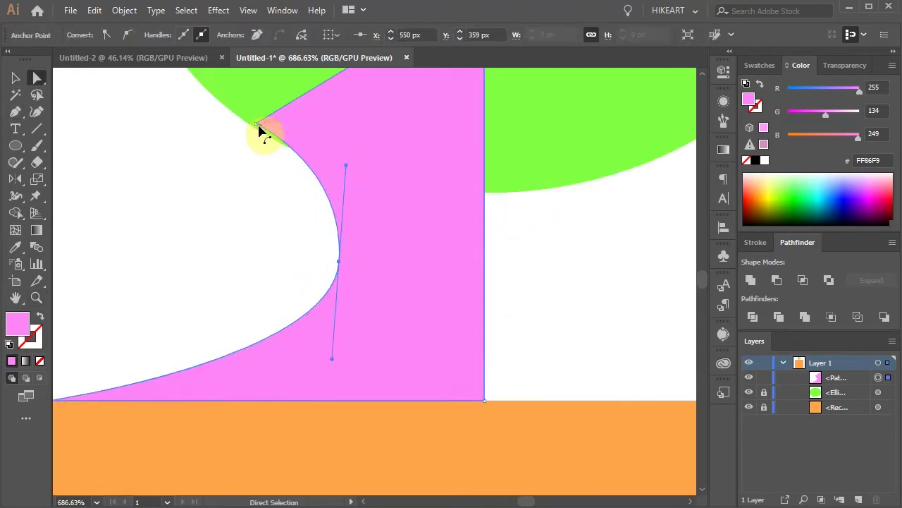
{"action": "left_click_drag", "start_coordinate": [257, 124], "coordinate": [261, 130]}
{"action": "scroll", "coordinate": [324, 239], "scroll_direction": "up", "scroll_amount": 1}
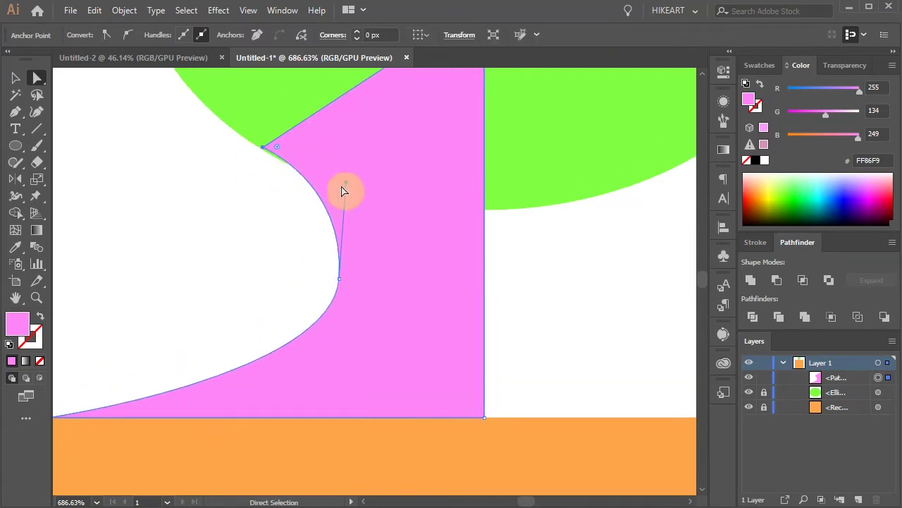
{"action": "mouse_move", "coordinate": [344, 183]}
{"action": "left_mouse_down"}
{"action": "mouse_move", "coordinate": [341, 201]}
{"action": "mouse_move", "coordinate": [354, 195]}
{"action": "left_mouse_up"}
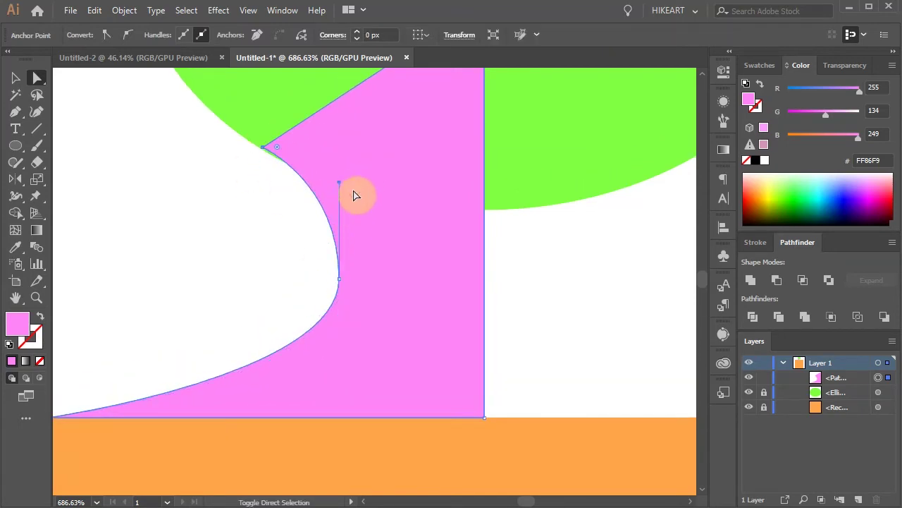
Zoom back out and reselect the whole pink shape with the Selection tool.
{"action": "scroll", "coordinate": [380, 247], "scroll_direction": "down", "scroll_amount": 3}
{"action": "left_click_drag", "start_coordinate": [502, 271], "coordinate": [413, 335]}
{"action": "key", "text": "v"}
{"action": "left_click", "coordinate": [541, 310]}
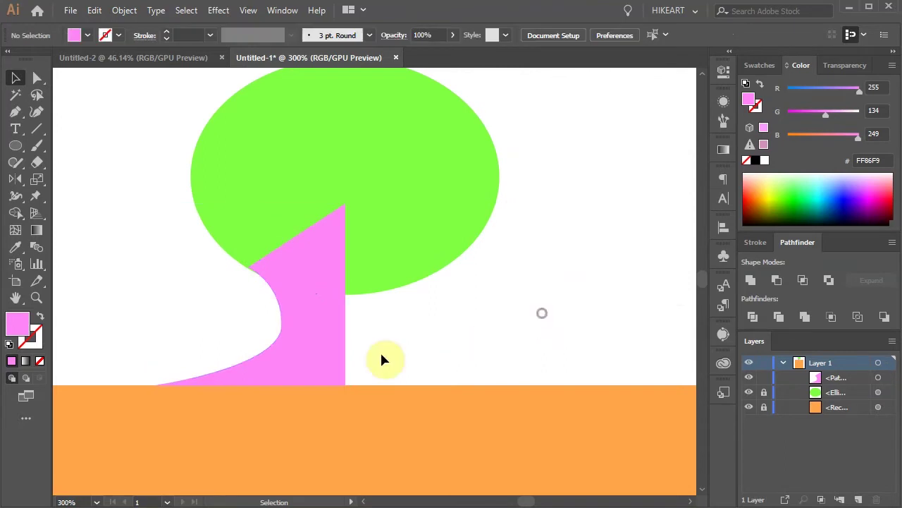
{"action": "left_click", "coordinate": [323, 339]}
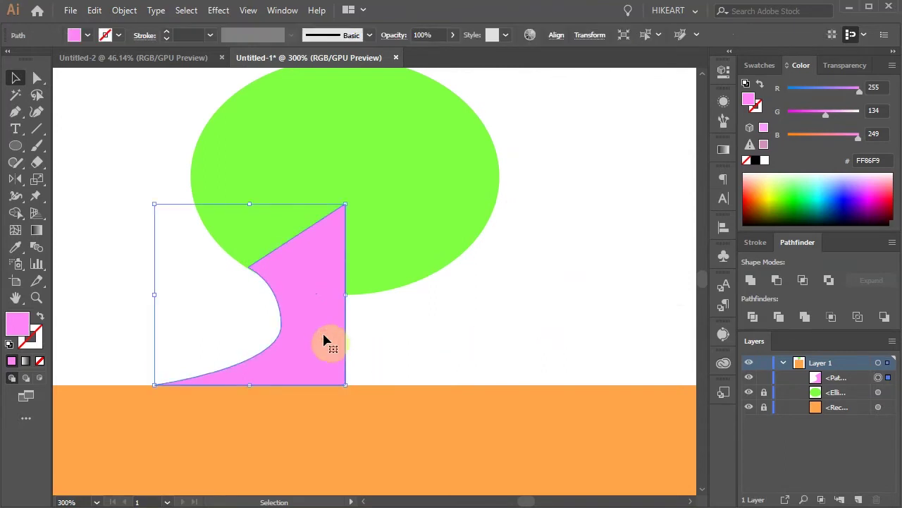
{"action": "key", "text": "o"}
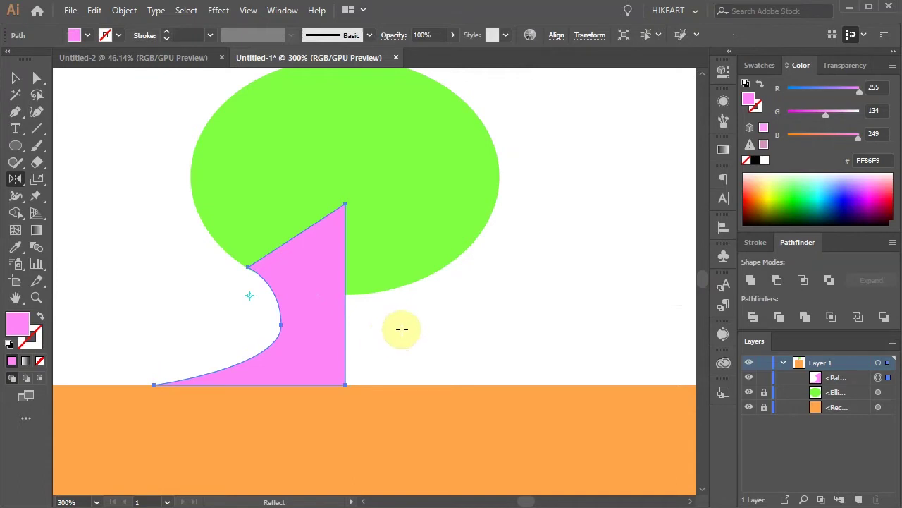
Copy the pink shape mirrored on a vertical axis at its bottom-right corner, then unlock all.
{"action": "key", "text": "alt"}
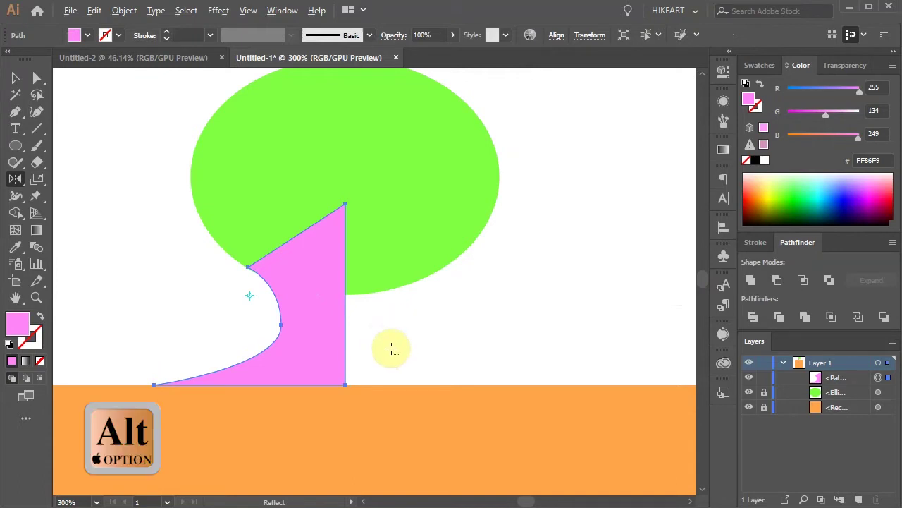
{"action": "left_click", "coordinate": [346, 382], "text": "alt"}
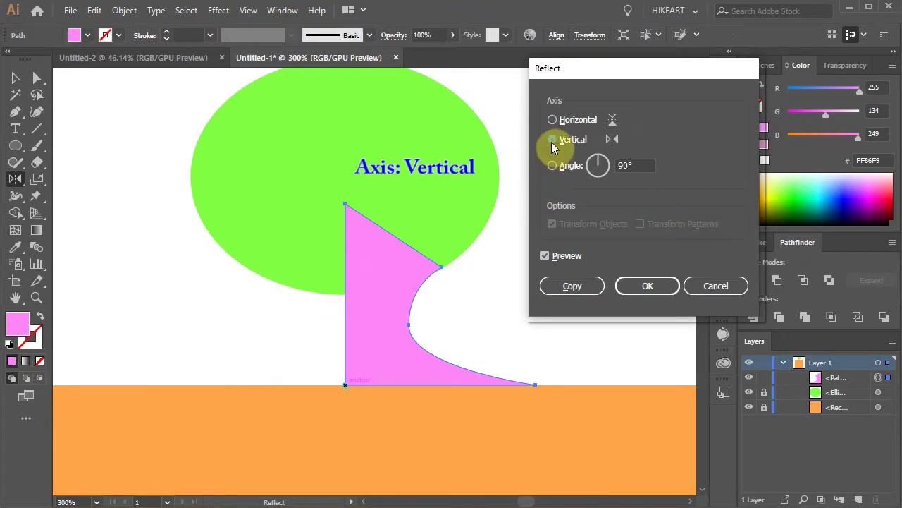
{"action": "left_click", "coordinate": [588, 285]}
{"action": "key", "text": "ctrl+a"}
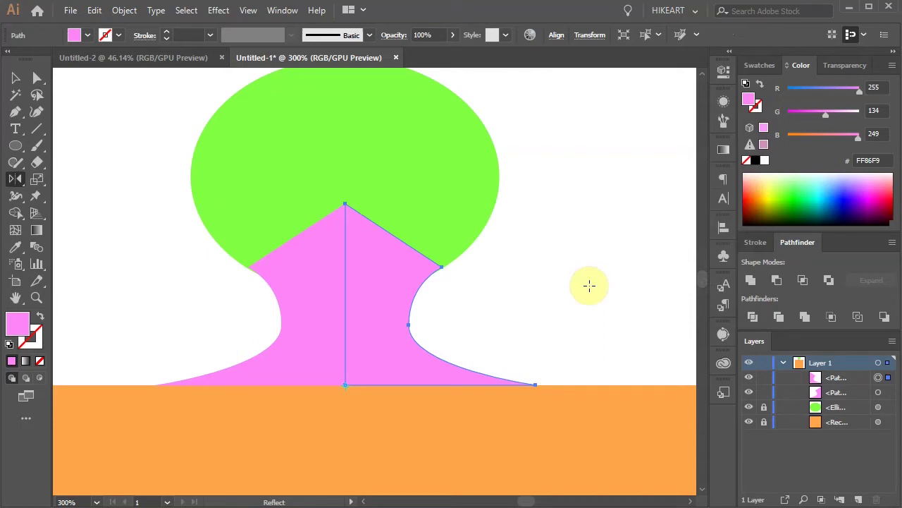
{"action": "key", "text": "ctrl+alt+2"}
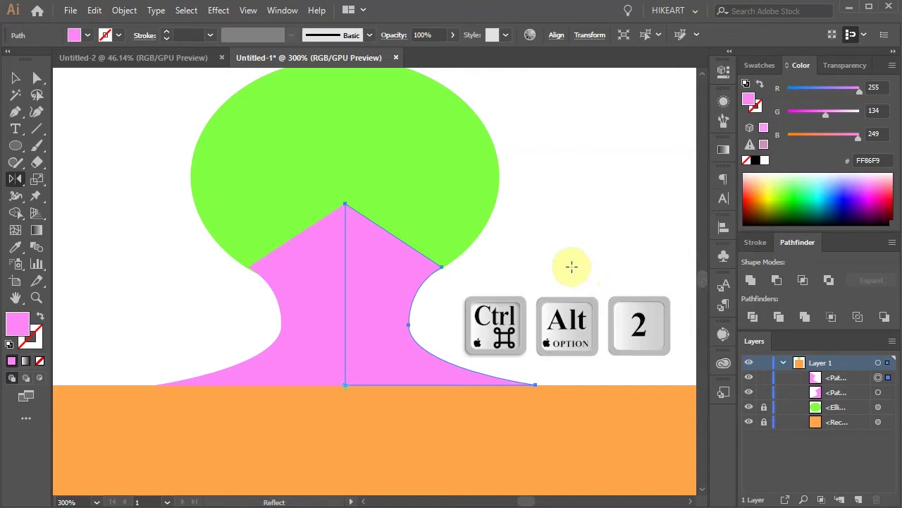
Marquee-select both pink halves and the green ellipse and Unite them in Pathfinder.
{"action": "key", "text": "ctrl"}
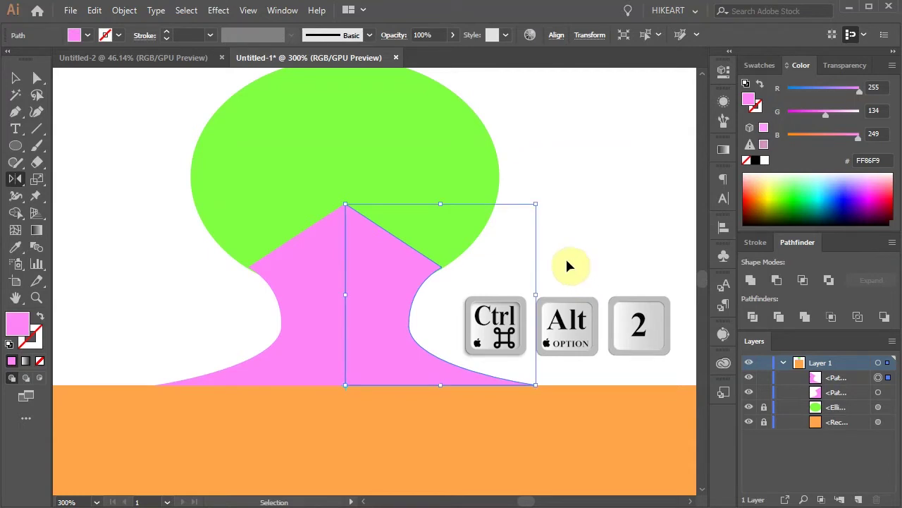
{"action": "key", "text": "ctrl+alt+2"}
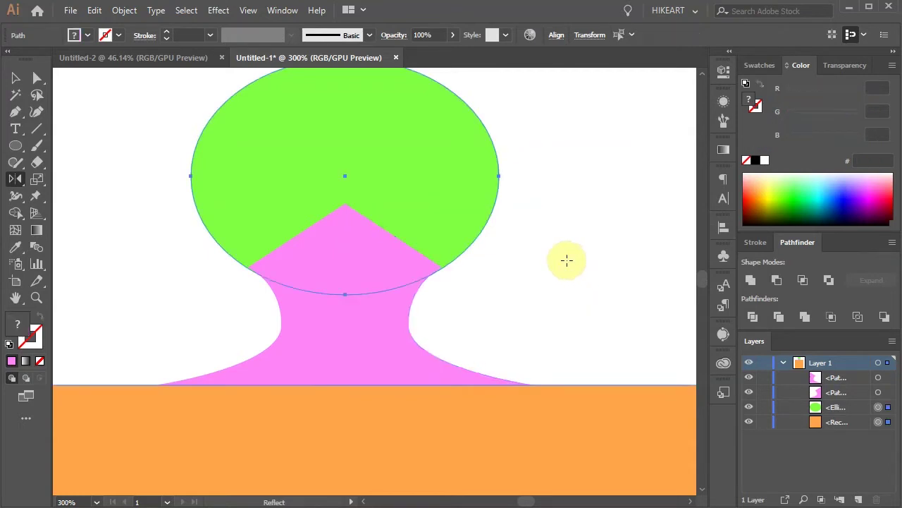
{"action": "key", "text": "v"}
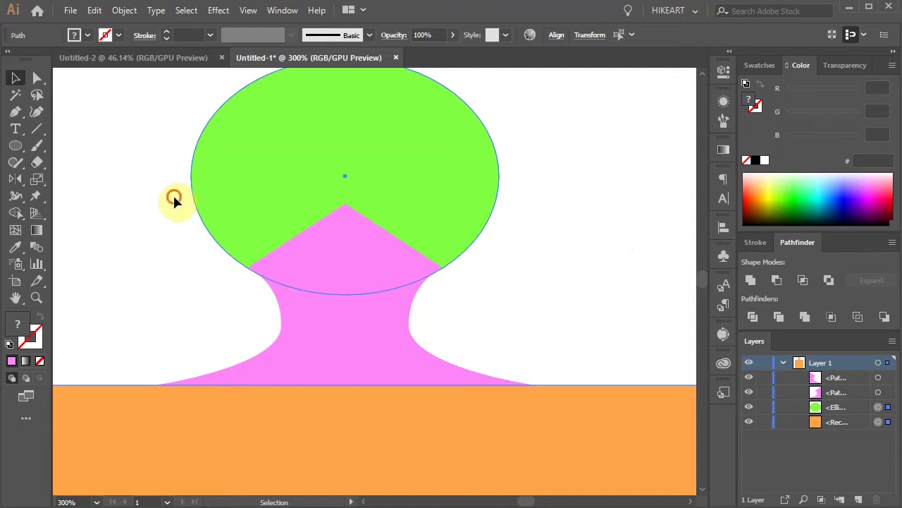
{"action": "left_click_drag", "start_coordinate": [174, 196], "coordinate": [491, 357]}
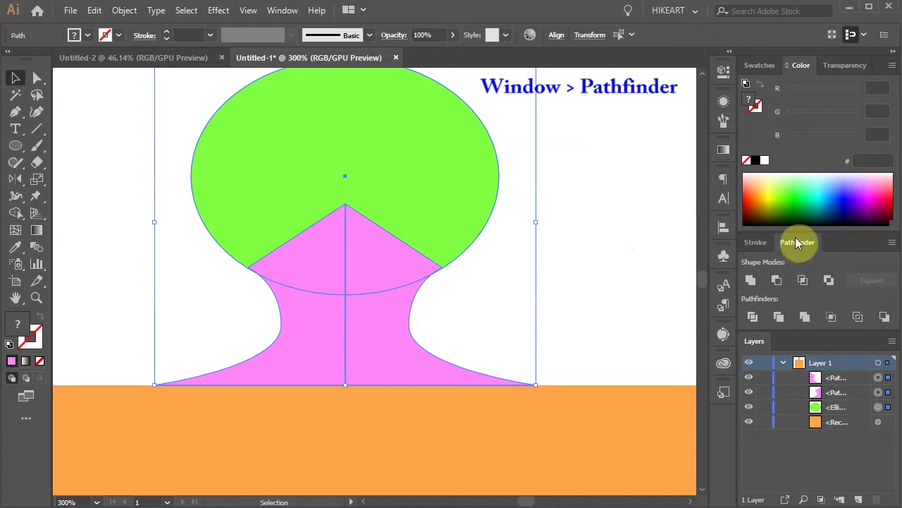
{"action": "left_click", "coordinate": [751, 280]}
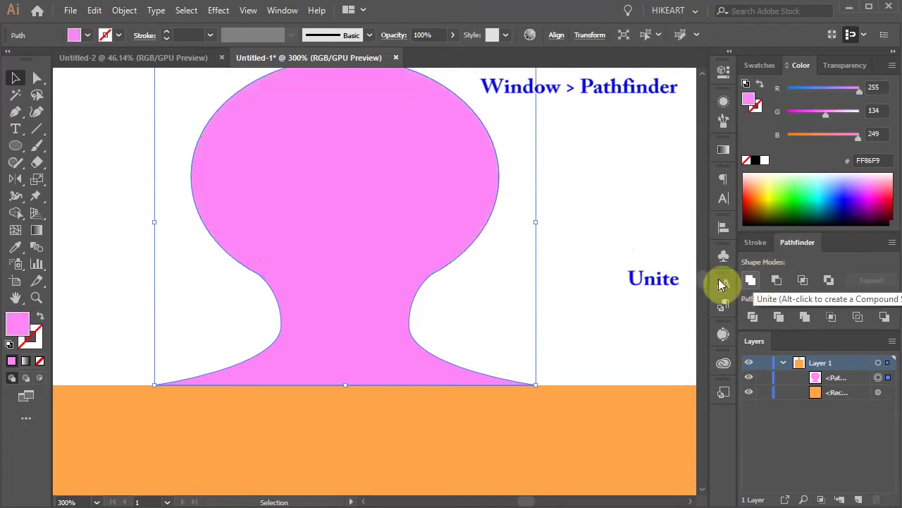
{"action": "left_click", "coordinate": [613, 294]}
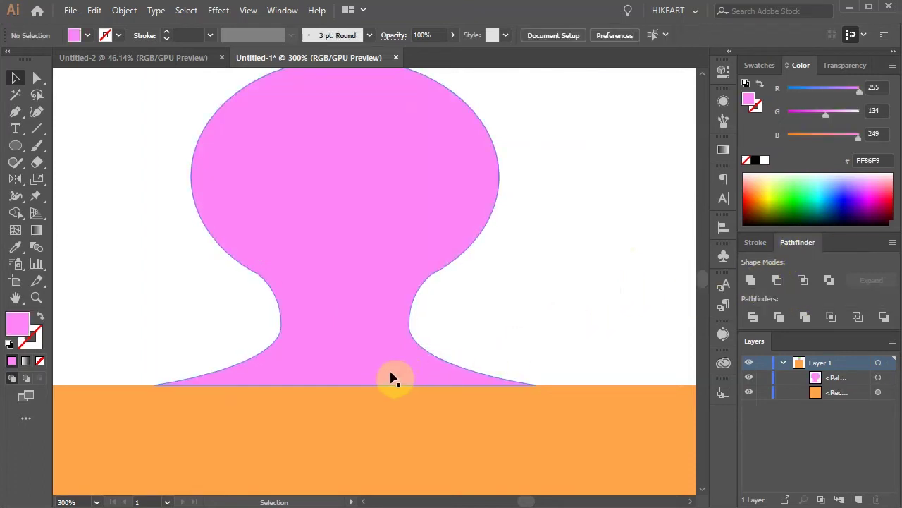
Rotate the merged pink shape 180° and scale it down proportionally onto the square.
{"action": "left_click", "coordinate": [376, 308]}
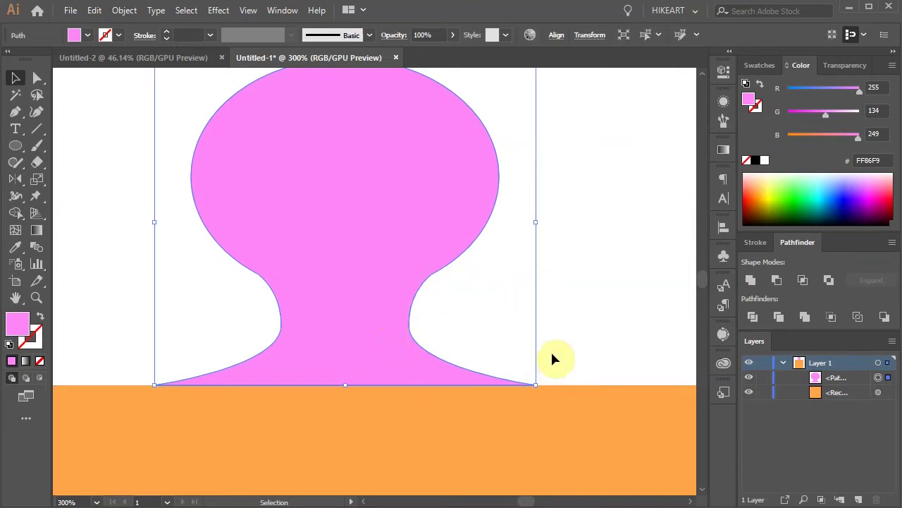
{"action": "scroll", "coordinate": [529, 296], "scroll_direction": "down", "scroll_amount": 1}
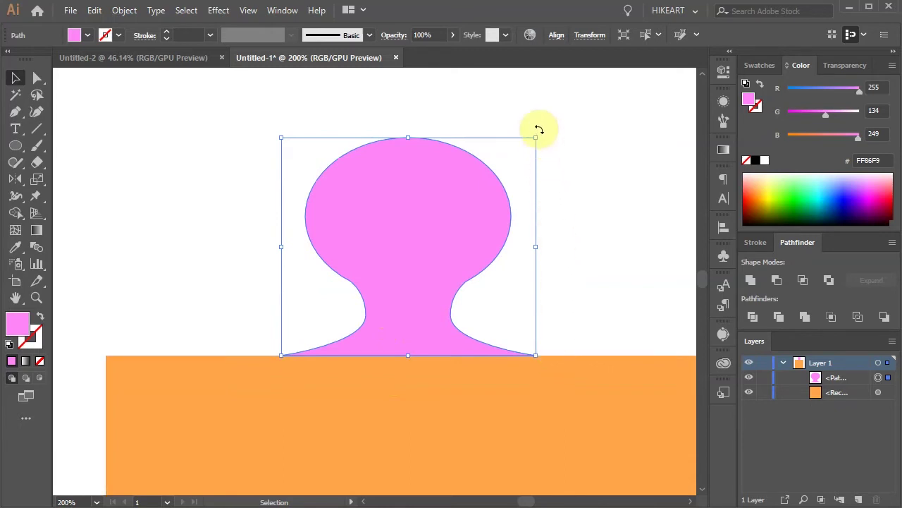
{"action": "key", "text": "shift"}
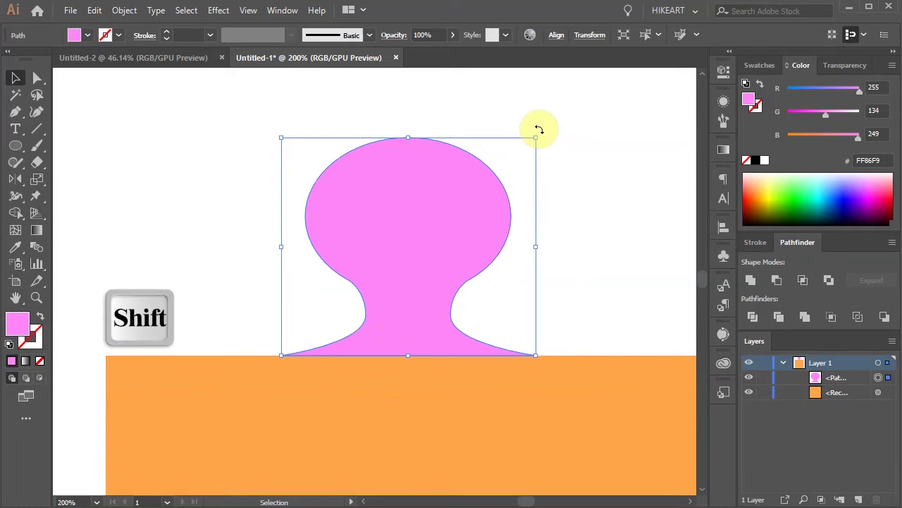
{"action": "left_click_drag", "start_coordinate": [538, 129], "coordinate": [327, 347]}
{"action": "key", "text": "ctrl+0"}
{"action": "scroll", "coordinate": [364, 233], "scroll_direction": "up", "scroll_amount": 3, "text": "alt"}
{"action": "left_click_drag", "start_coordinate": [427, 158], "coordinate": [397, 182]}
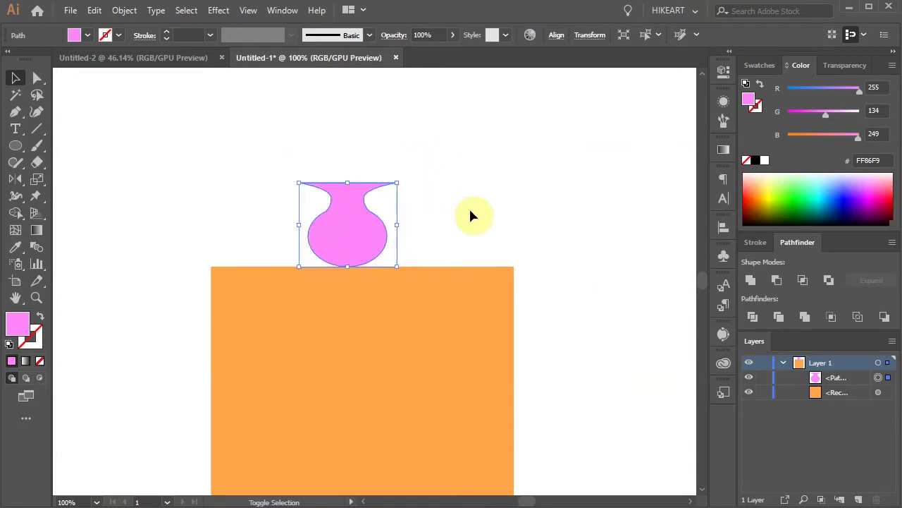
Align both objects to the selection with Horizontal Align Center and Vertical Align Top.
{"action": "left_click_drag", "start_coordinate": [179, 142], "coordinate": [518, 363]}
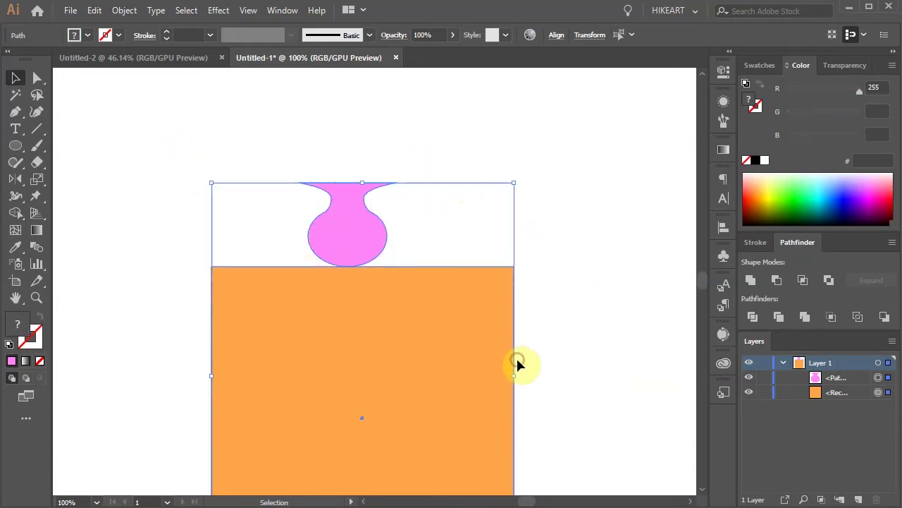
{"action": "left_click", "coordinate": [722, 228]}
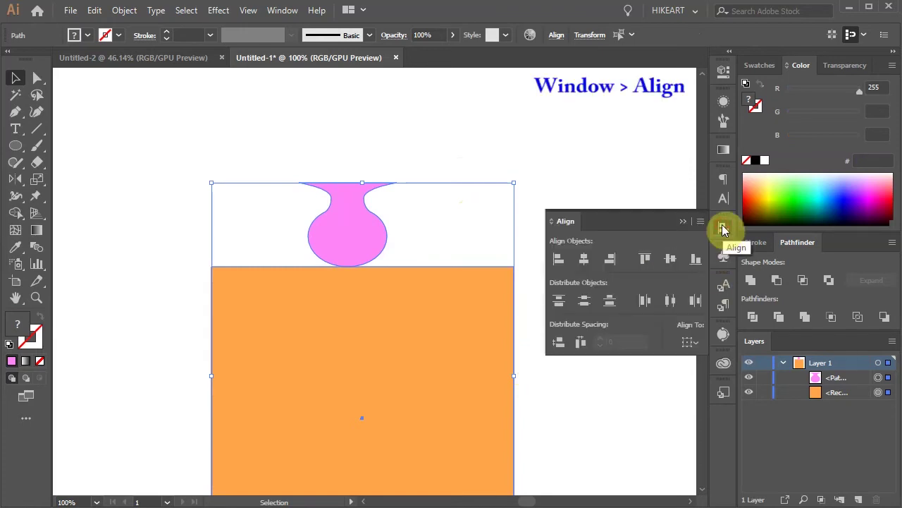
{"action": "left_click", "coordinate": [694, 345]}
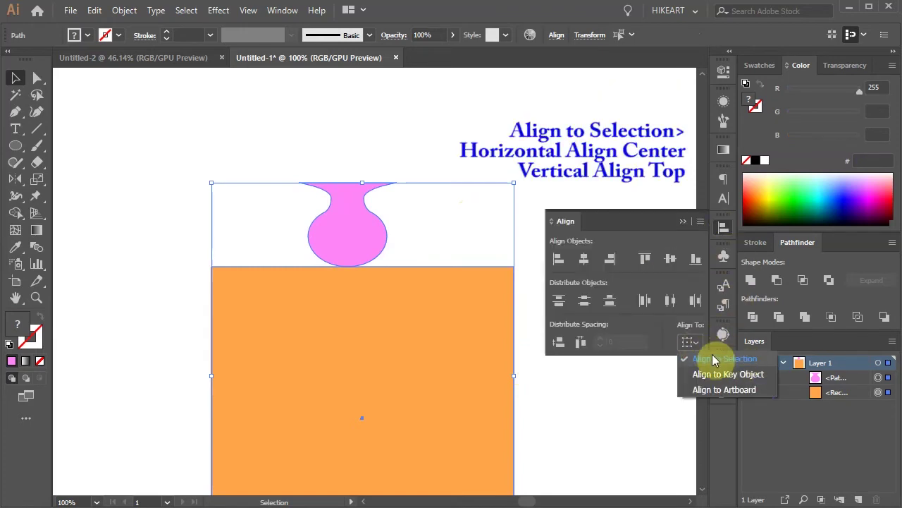
{"action": "left_click", "coordinate": [610, 244]}
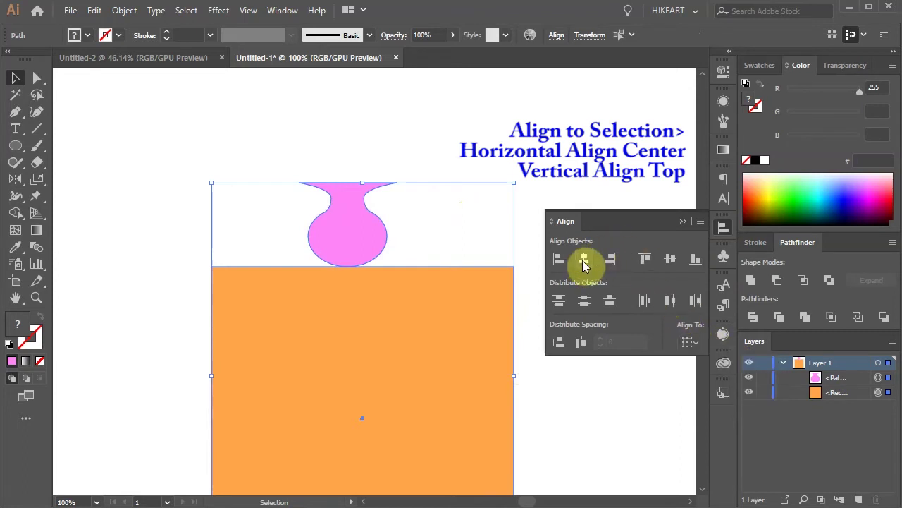
{"action": "left_click", "coordinate": [583, 261]}
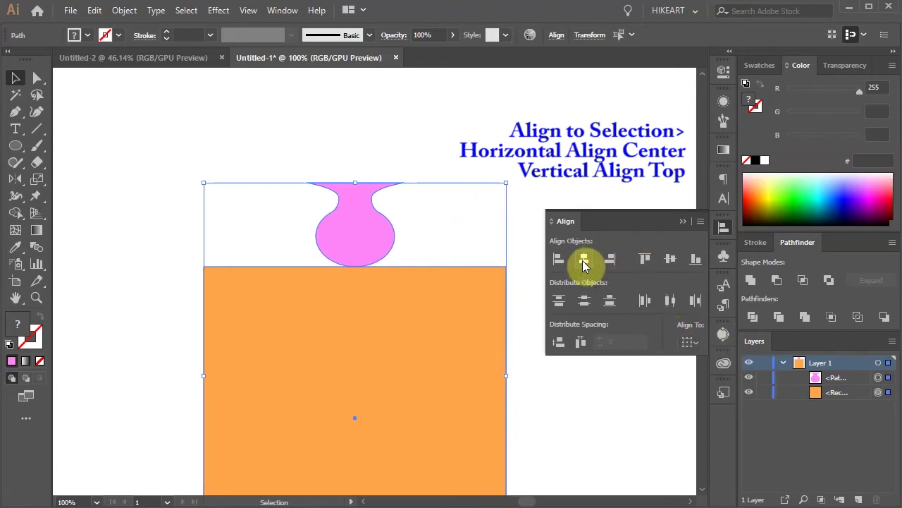
{"action": "left_click", "coordinate": [650, 260]}
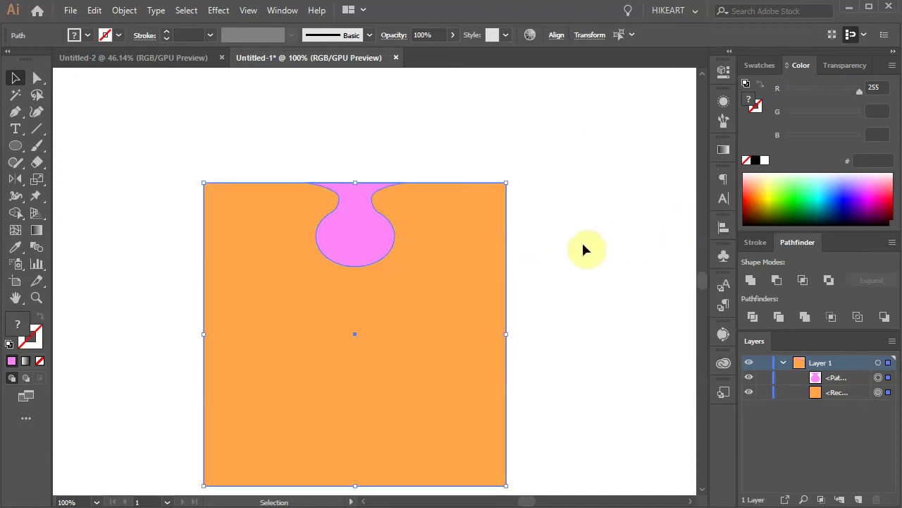
{"action": "scroll", "coordinate": [584, 249], "scroll_direction": "down", "scroll_amount": 2}
Duplicate the pink knob down to the square's bottom edge and rotate the copy 180°.
{"action": "left_click", "coordinate": [513, 331]}
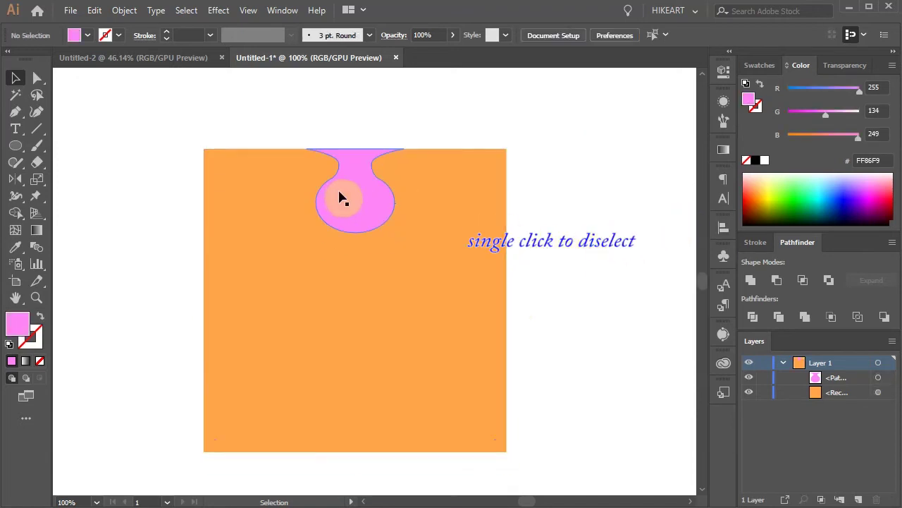
{"action": "left_click", "coordinate": [348, 195]}
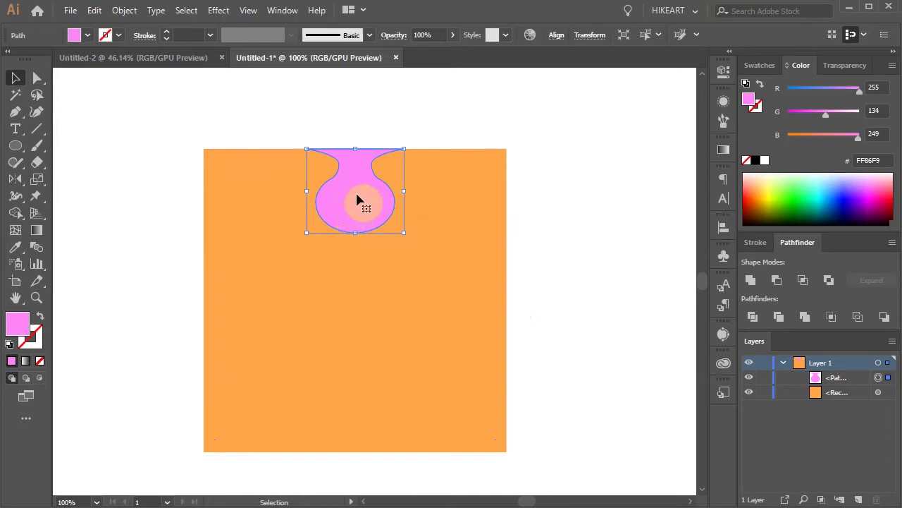
{"action": "left_click_drag", "start_coordinate": [357, 195], "coordinate": [345, 423]}
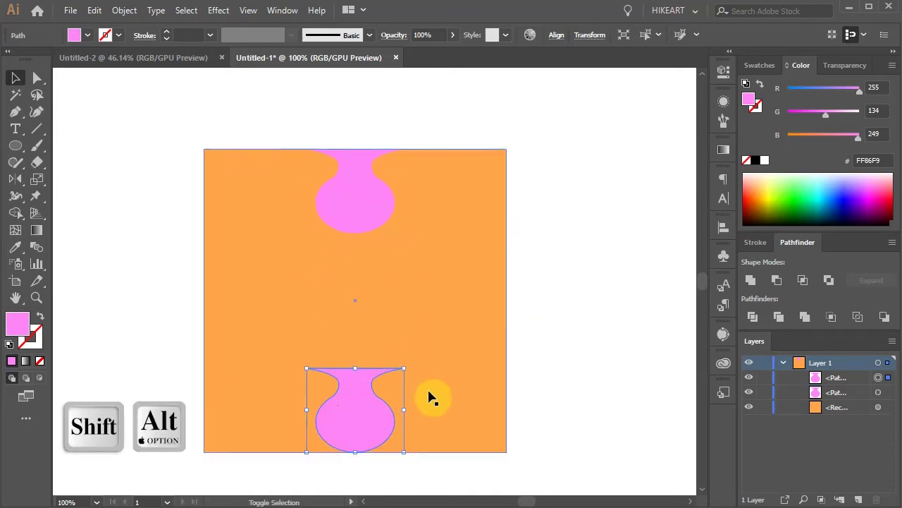
{"action": "left_click_drag", "start_coordinate": [410, 362], "coordinate": [288, 447]}
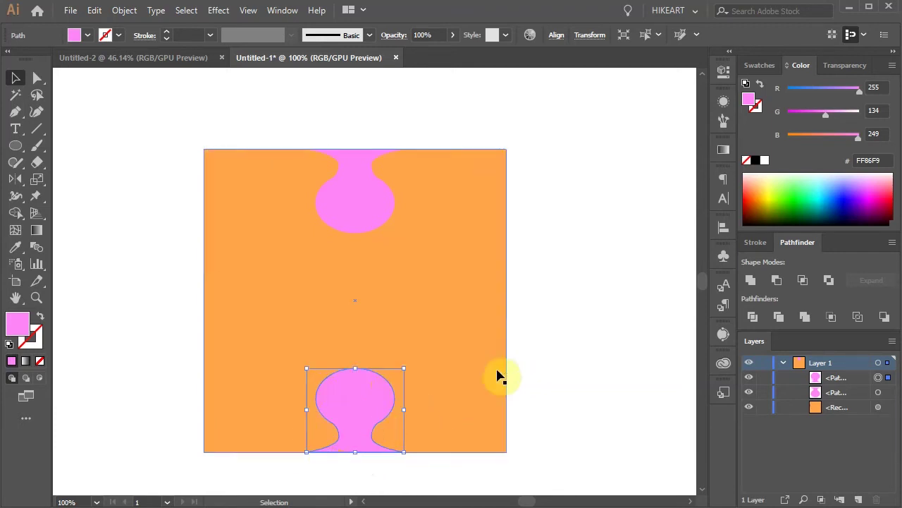
{"action": "left_click", "coordinate": [582, 393]}
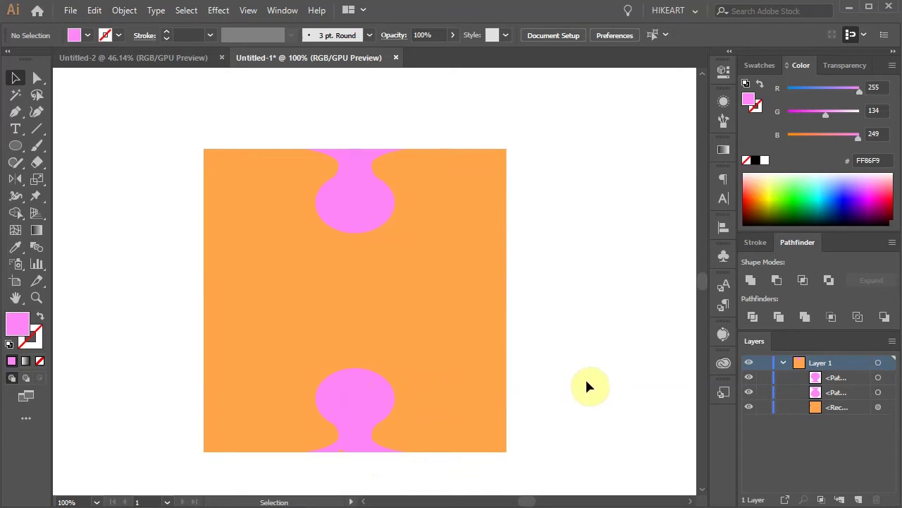
{"action": "key", "text": "ctrl+0"}
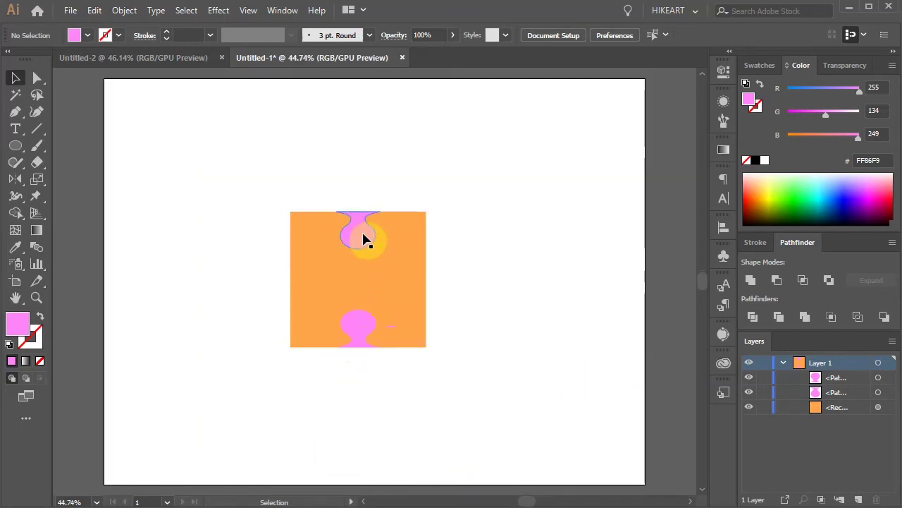
Paste a copy of both knobs in front and rotate the pair 90° onto the left and right edges.
{"action": "left_click", "coordinate": [363, 238]}
{"action": "left_click", "coordinate": [356, 323], "text": "shift"}
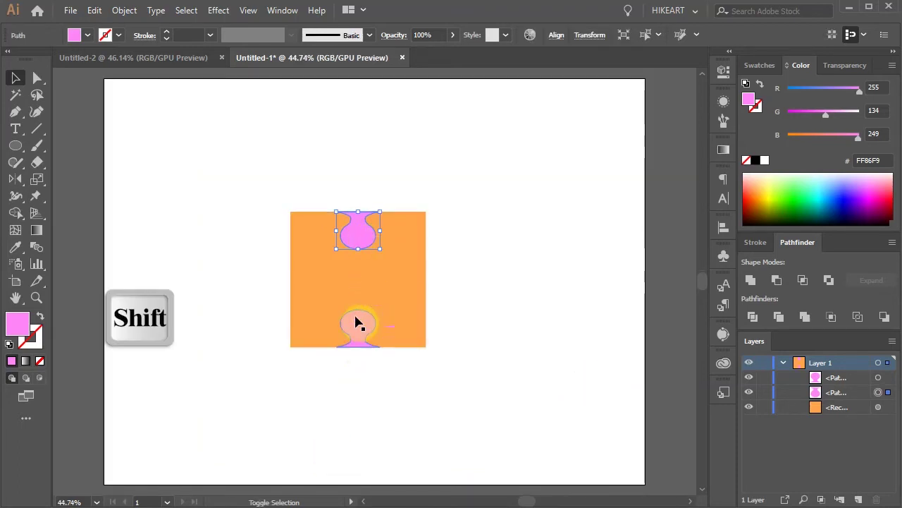
{"action": "left_click", "coordinate": [358, 327], "text": "shift"}
{"action": "key", "text": "ctrl+c"}
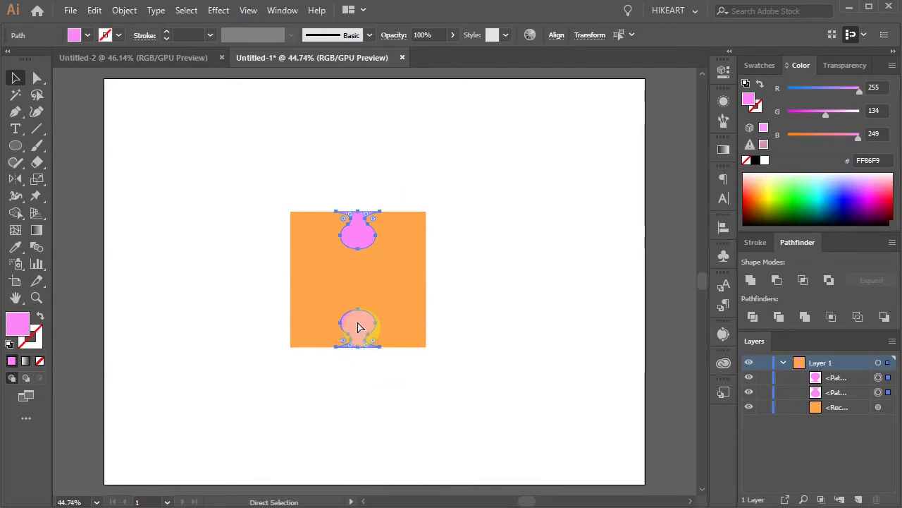
{"action": "key", "text": "ctrl+f"}
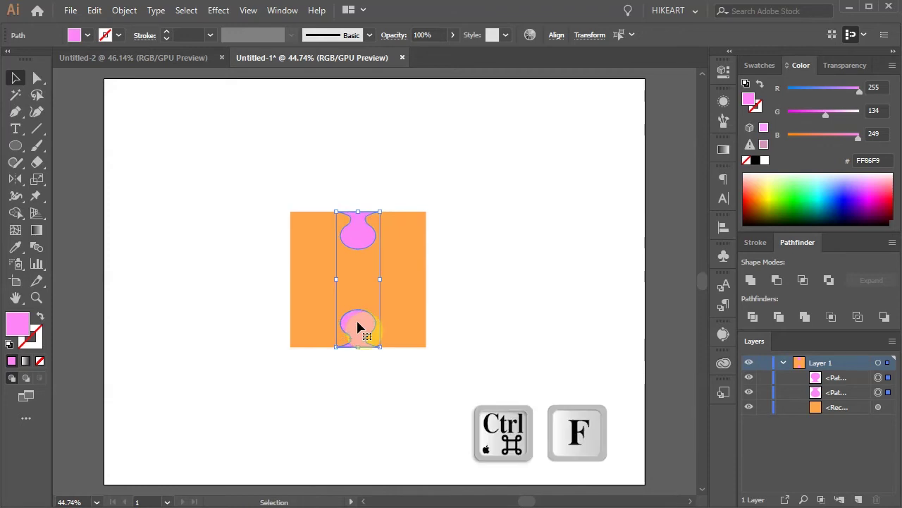
{"action": "left_click_drag", "start_coordinate": [358, 326], "coordinate": [358, 323]}
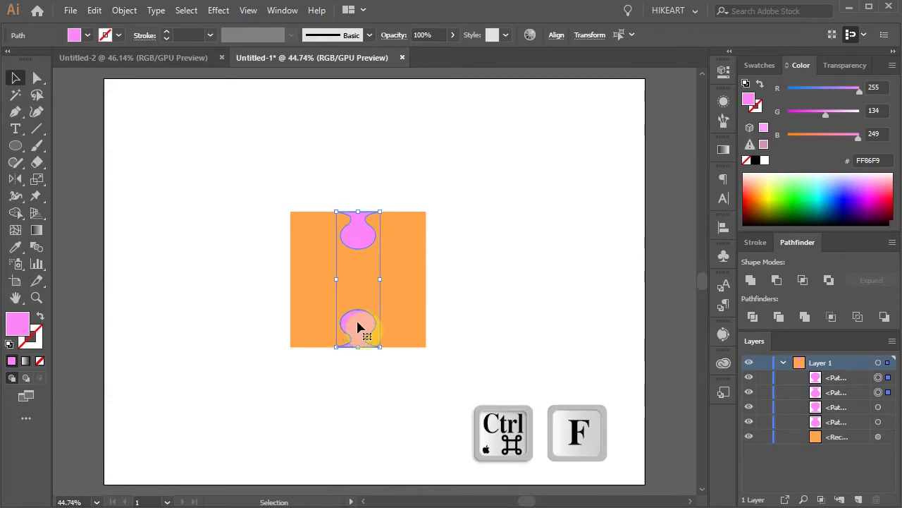
{"action": "key", "text": "shift"}
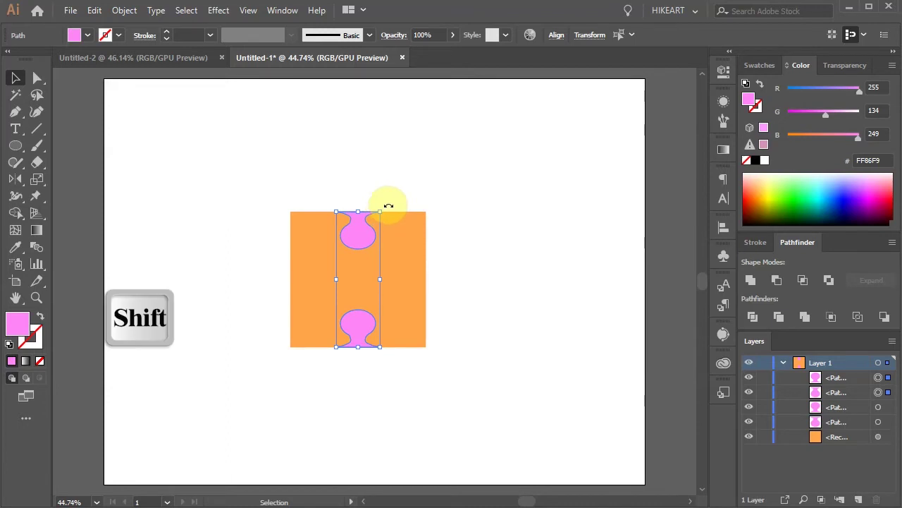
{"action": "left_click_drag", "start_coordinate": [388, 205], "coordinate": [433, 305]}
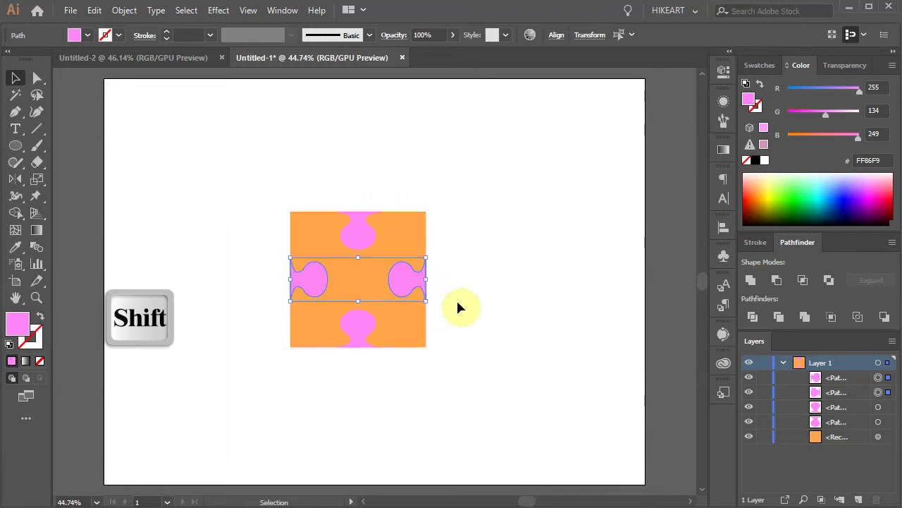
{"action": "left_click", "coordinate": [504, 311]}
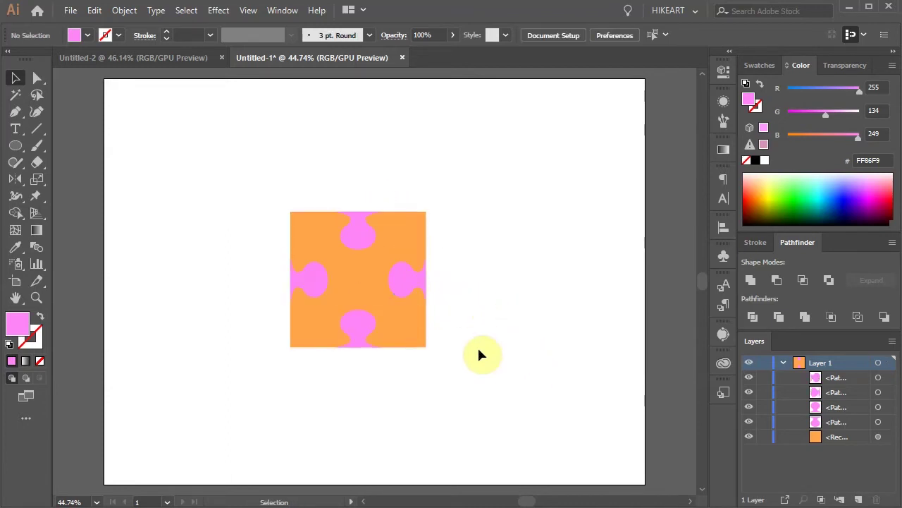
{"action": "key", "text": "ctrl+0"}
Drag the knobbed orange tile to the lower right and Alt-drag a copy to the top-left corner.
{"action": "left_click_drag", "start_coordinate": [369, 296], "coordinate": [592, 439]}
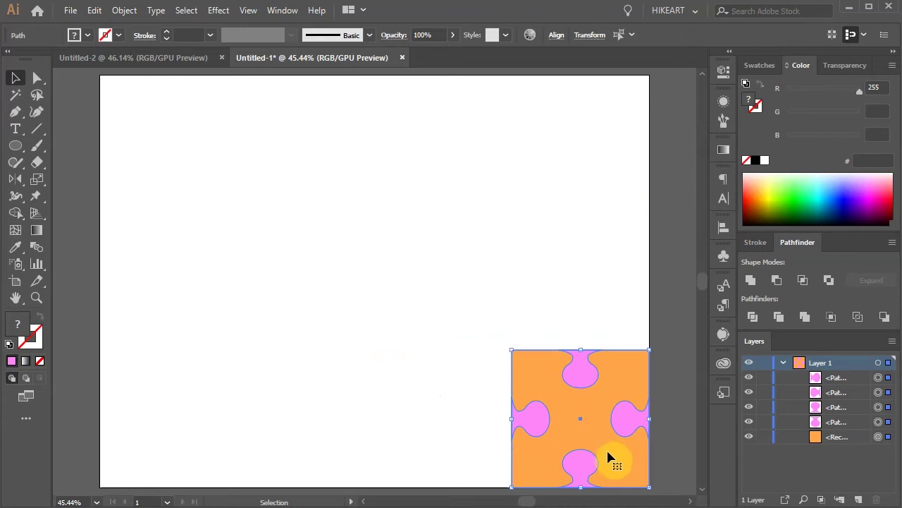
{"action": "left_click_drag", "start_coordinate": [592, 424], "coordinate": [185, 149]}
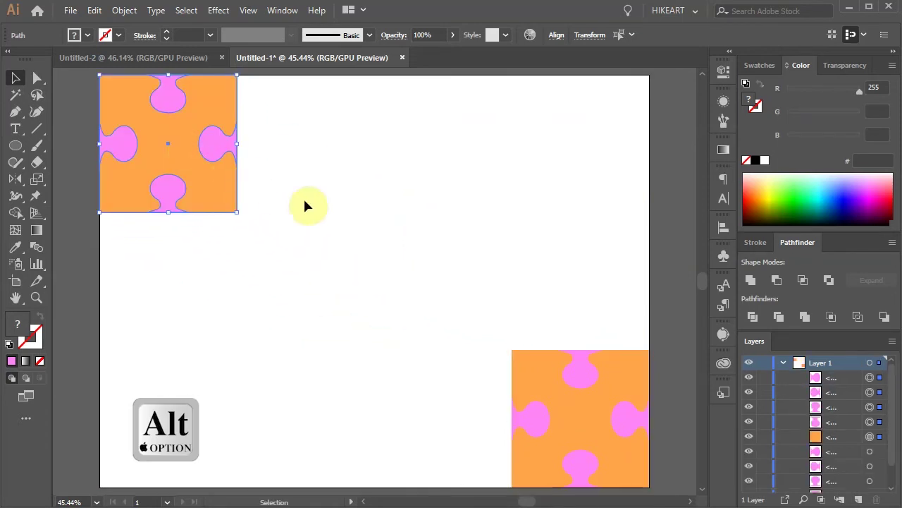
{"action": "key", "text": "ctrl+0"}
With Shape Builder, merge the top-left square and its top and left knobs into one cyan 2EF6FF piece.
{"action": "key", "text": "space"}
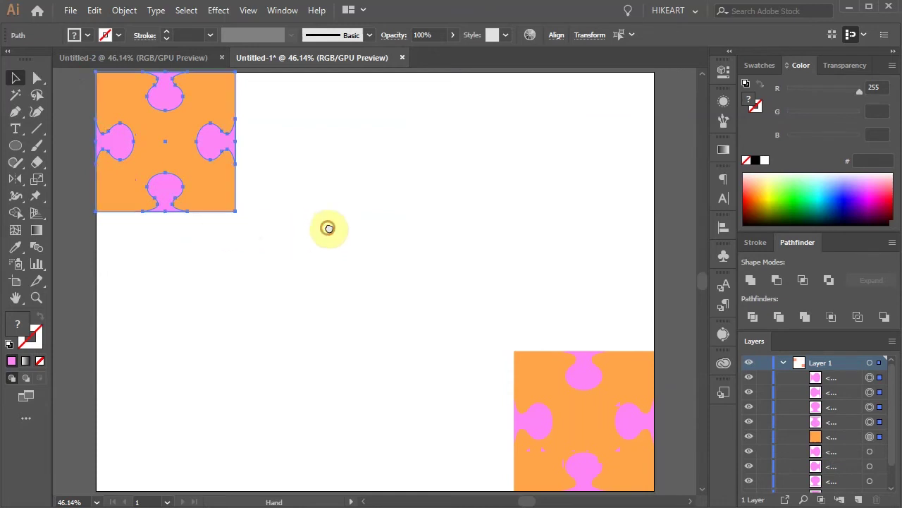
{"action": "mouse_move", "coordinate": [328, 227]}
{"action": "left_mouse_down"}
{"action": "mouse_move", "coordinate": [338, 246]}
{"action": "mouse_move", "coordinate": [321, 240]}
{"action": "left_mouse_up"}
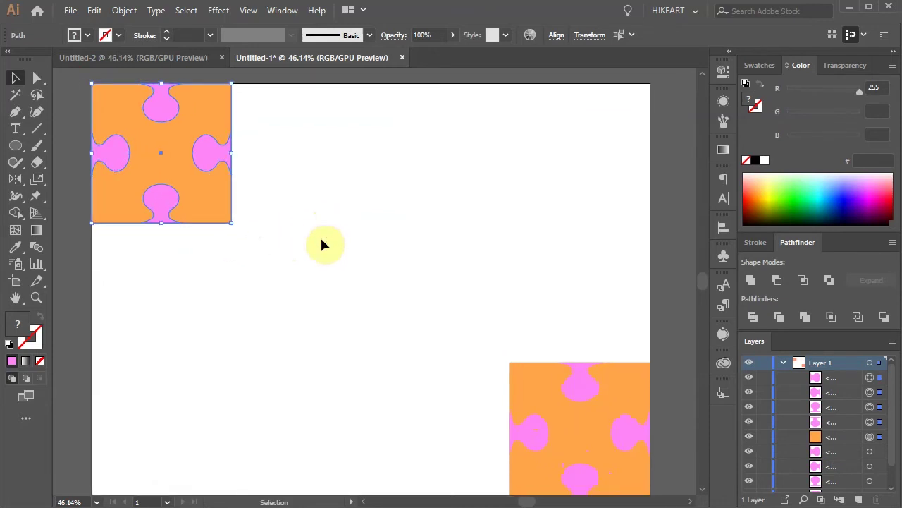
{"action": "key", "text": "shift+m"}
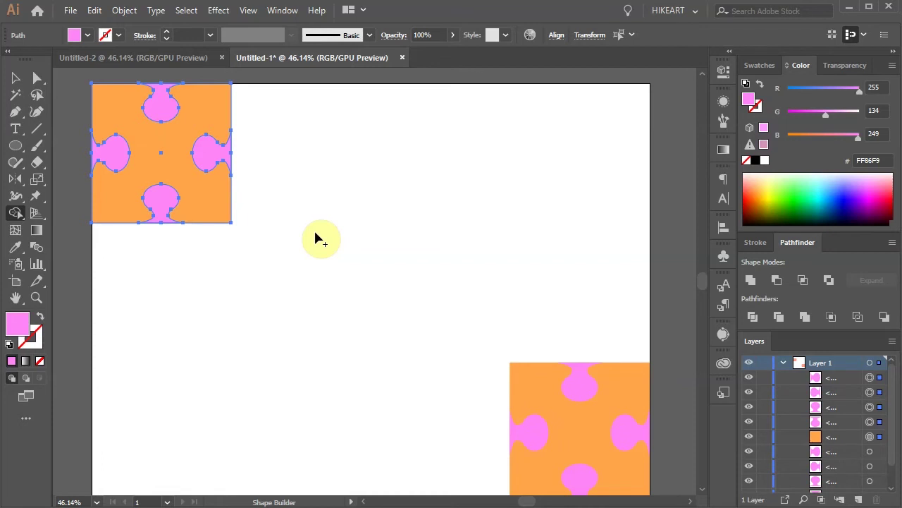
{"action": "left_click", "coordinate": [822, 186]}
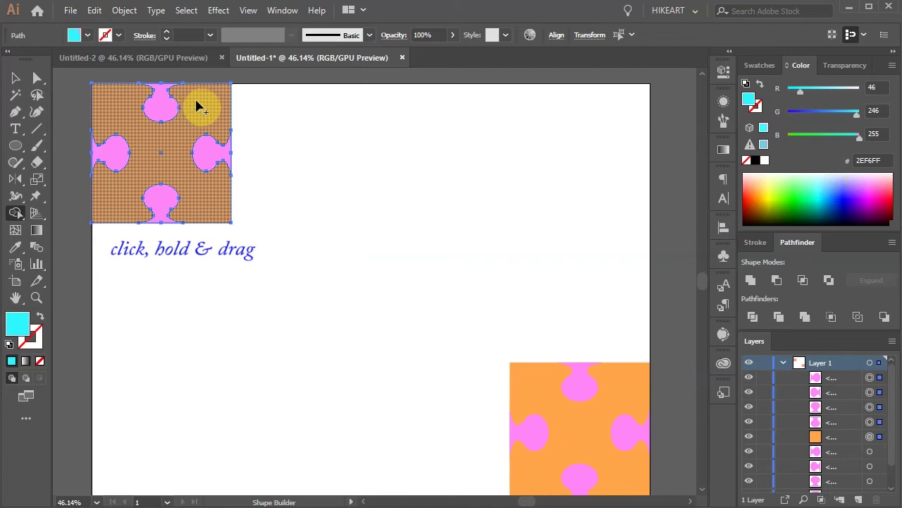
{"action": "left_click_drag", "start_coordinate": [197, 106], "coordinate": [163, 97]}
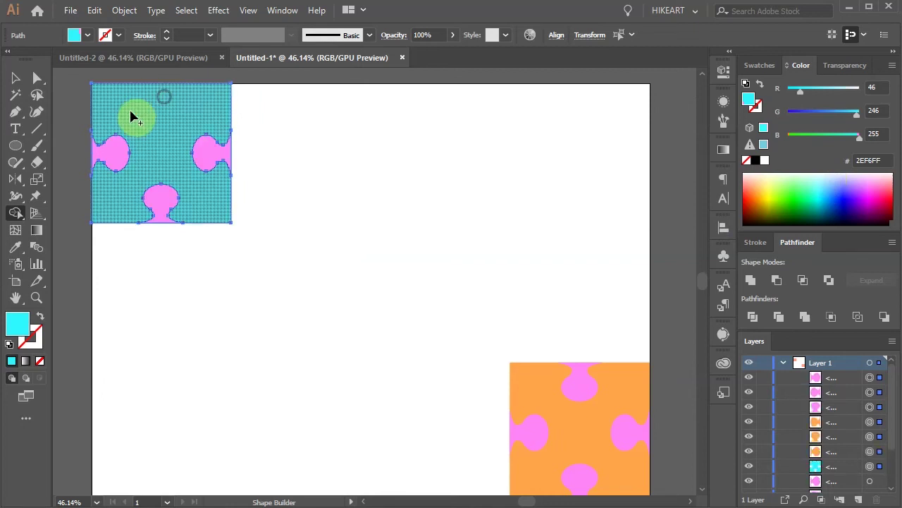
{"action": "left_click_drag", "start_coordinate": [120, 126], "coordinate": [119, 161]}
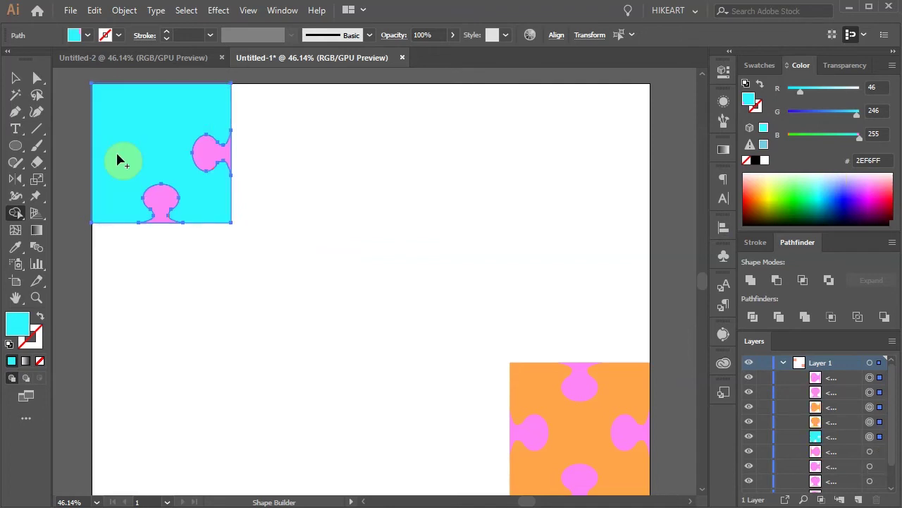
Copy the knobbed orange tile from the lower right to sit just right of the cyan piece.
{"action": "key", "text": "v"}
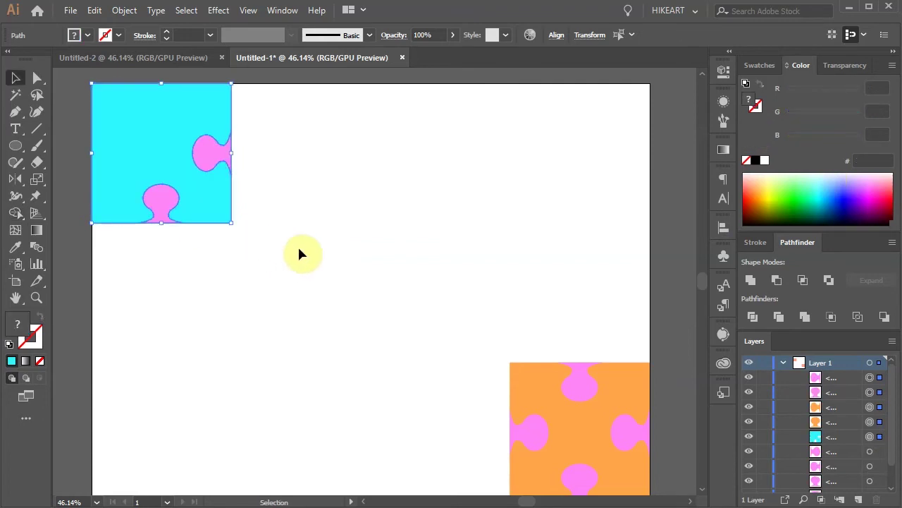
{"action": "left_click", "coordinate": [317, 261]}
{"action": "left_click_drag", "start_coordinate": [407, 294], "coordinate": [678, 492]}
{"action": "left_click_drag", "start_coordinate": [600, 460], "coordinate": [320, 179]}
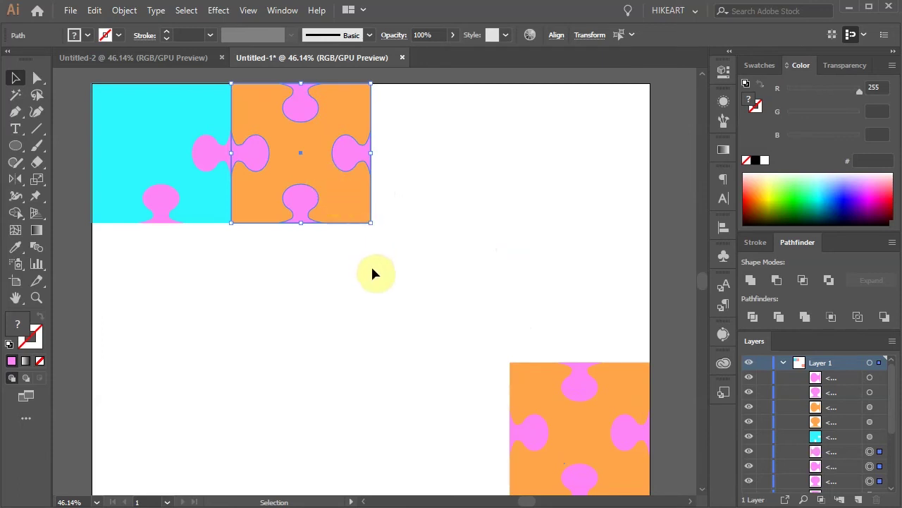
{"action": "key", "text": "space"}
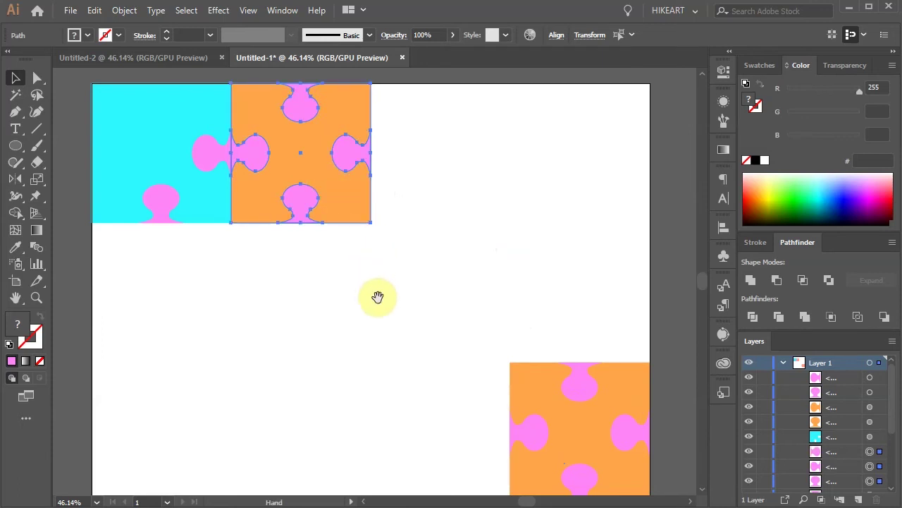
{"action": "left_click_drag", "start_coordinate": [378, 297], "coordinate": [377, 292]}
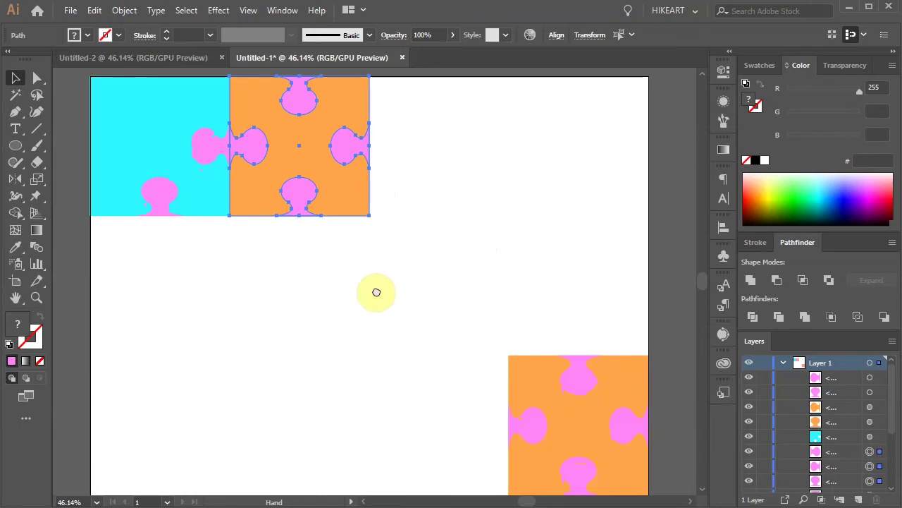
{"action": "left_click_drag", "start_coordinate": [376, 292], "coordinate": [381, 289]}
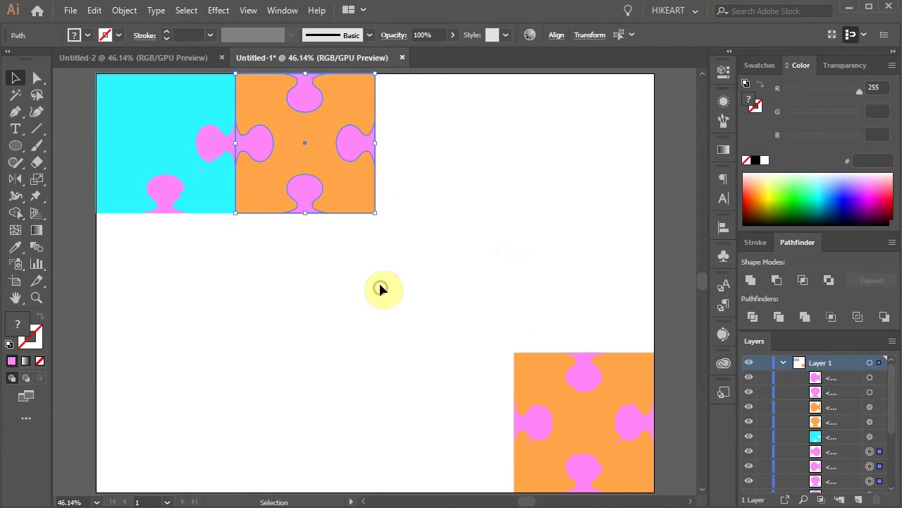
Fill the second top-row square yellow FCFF35 and merge its knob into it with Shape Builder.
{"action": "key", "text": "ctrl+plus"}
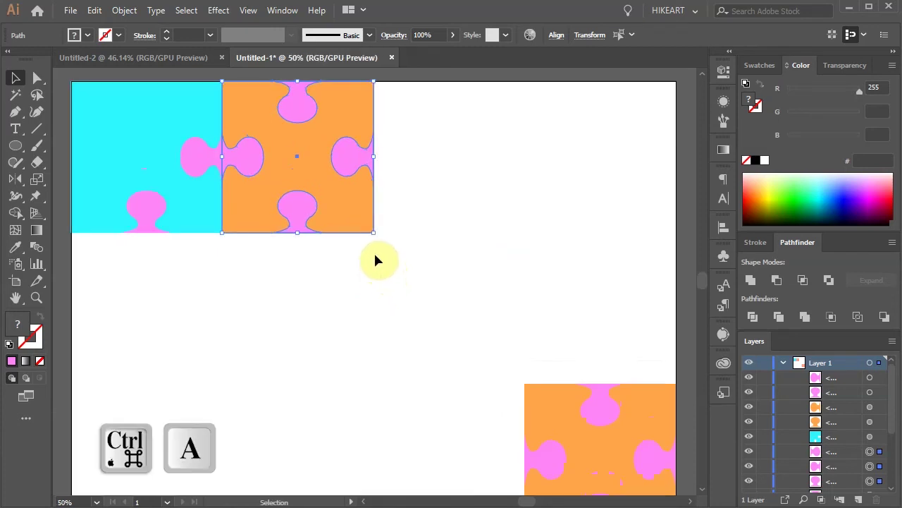
{"action": "key", "text": "ctrl+a"}
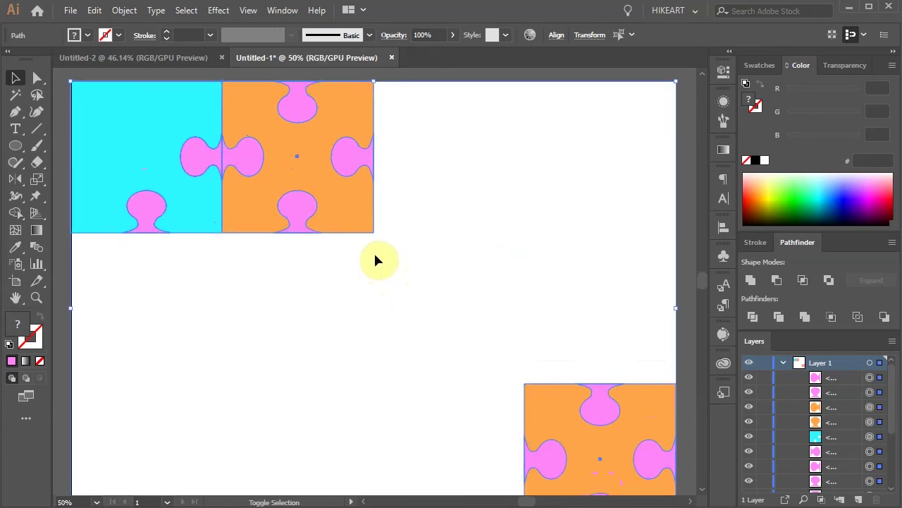
{"action": "key", "text": "shift+m"}
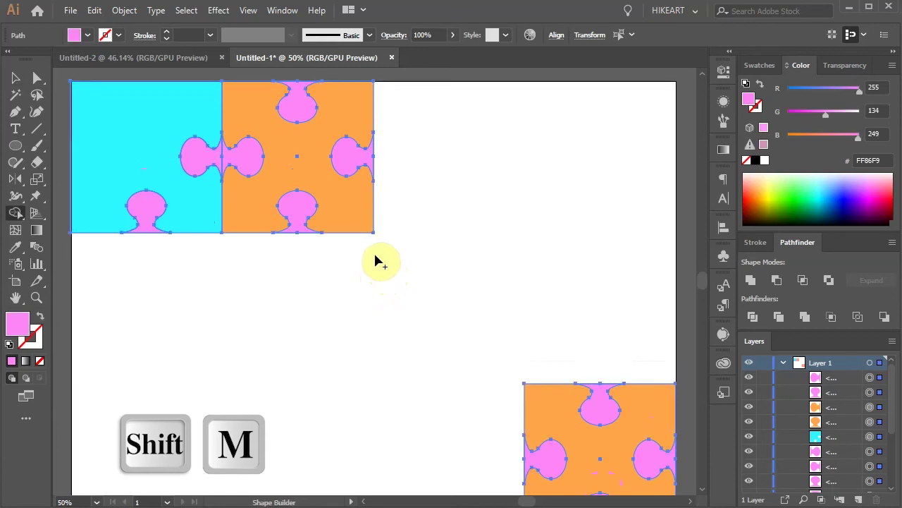
{"action": "left_click", "coordinate": [772, 187]}
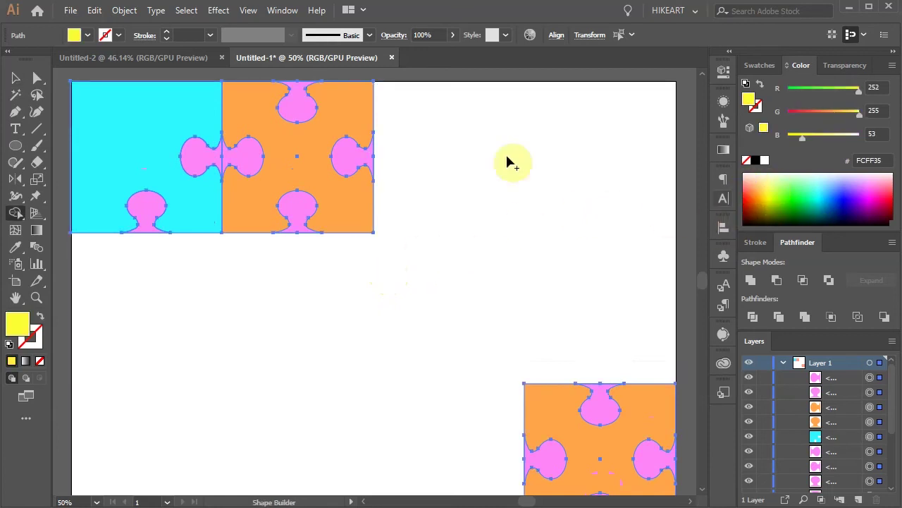
{"action": "left_click", "coordinate": [302, 120]}
{"action": "mouse_move", "coordinate": [282, 161]}
{"action": "left_mouse_down"}
{"action": "mouse_move", "coordinate": [201, 152]}
{"action": "mouse_move", "coordinate": [271, 162]}
{"action": "left_mouse_up"}
{"action": "scroll", "coordinate": [509, 362], "scroll_direction": "down", "scroll_amount": 1}
Place a copy of the orange knobbed square to the right of the yellow piece.
{"action": "key", "text": "v"}
{"action": "key", "text": "ctrl+minus"}
{"action": "left_click_drag", "start_coordinate": [501, 336], "coordinate": [605, 388]}
{"action": "left_click_drag", "start_coordinate": [572, 427], "coordinate": [479, 230]}
Copy the orange square into the top-right slot and recolour the third top-row piece red F81B00.
{"action": "left_click", "coordinate": [575, 409]}
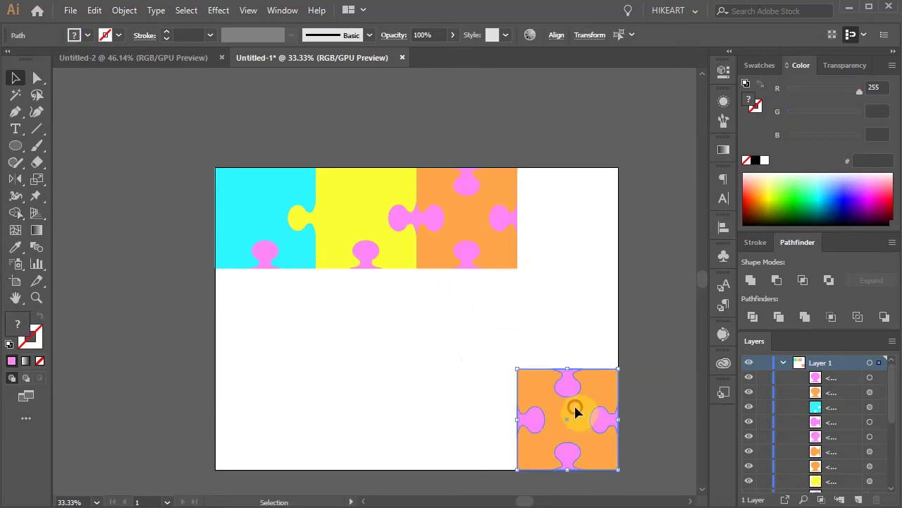
{"action": "left_click_drag", "start_coordinate": [575, 411], "coordinate": [575, 212]}
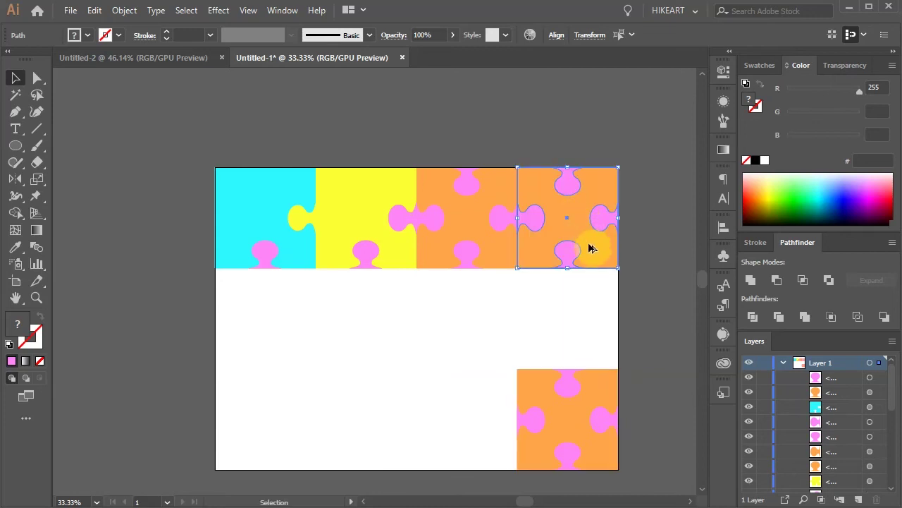
{"action": "left_click_drag", "start_coordinate": [351, 135], "coordinate": [635, 292]}
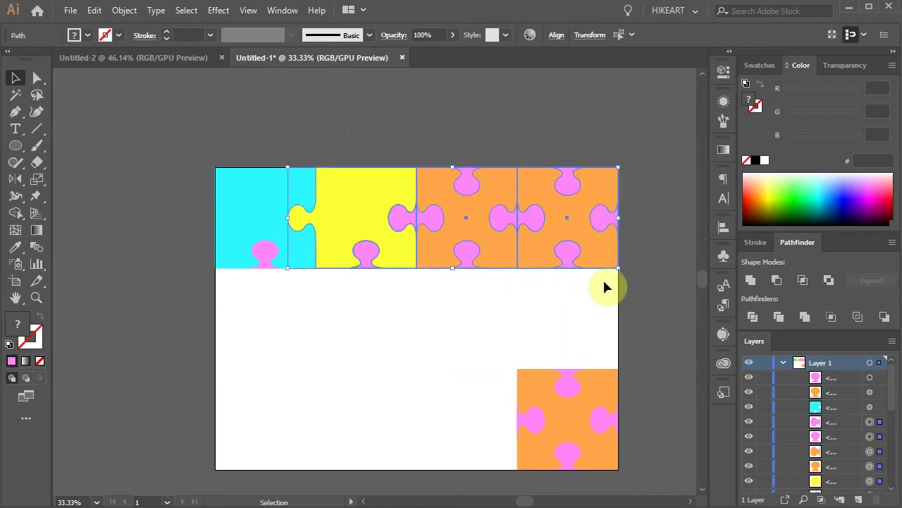
{"action": "key", "text": "shift+m"}
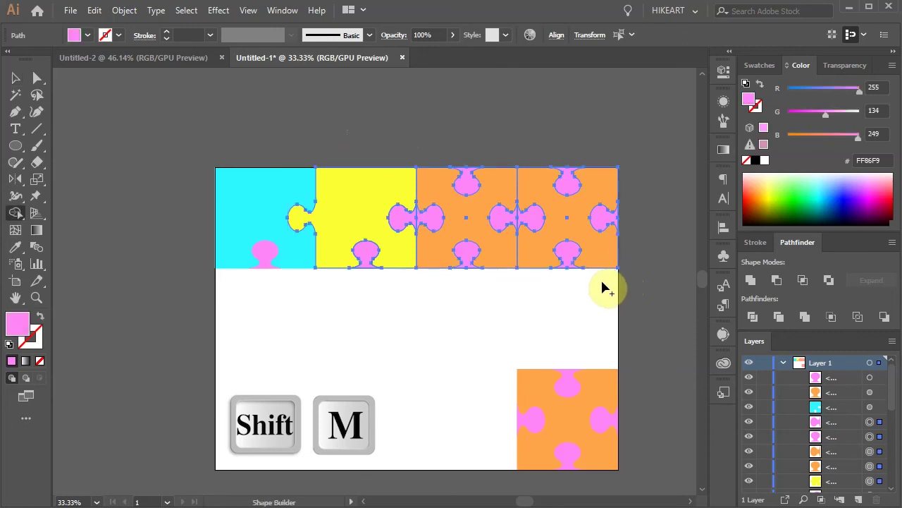
{"action": "left_click", "coordinate": [746, 199]}
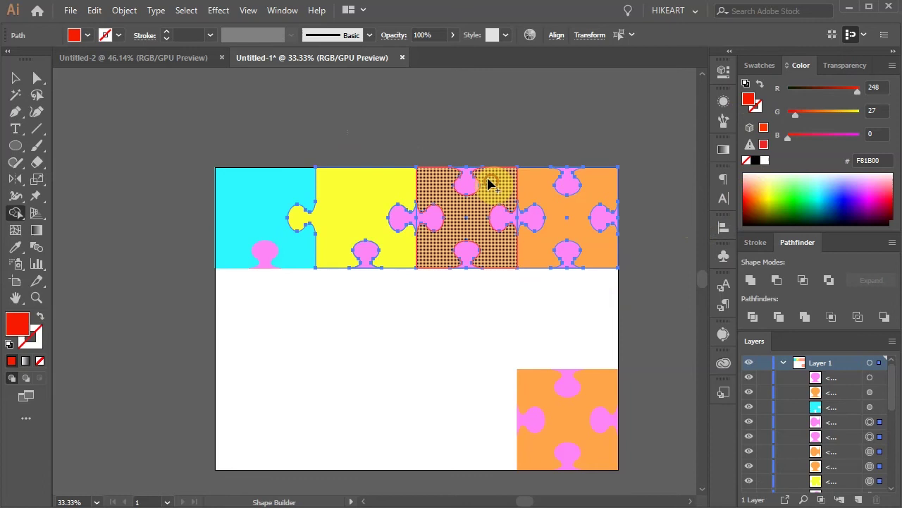
{"action": "left_click", "coordinate": [462, 182]}
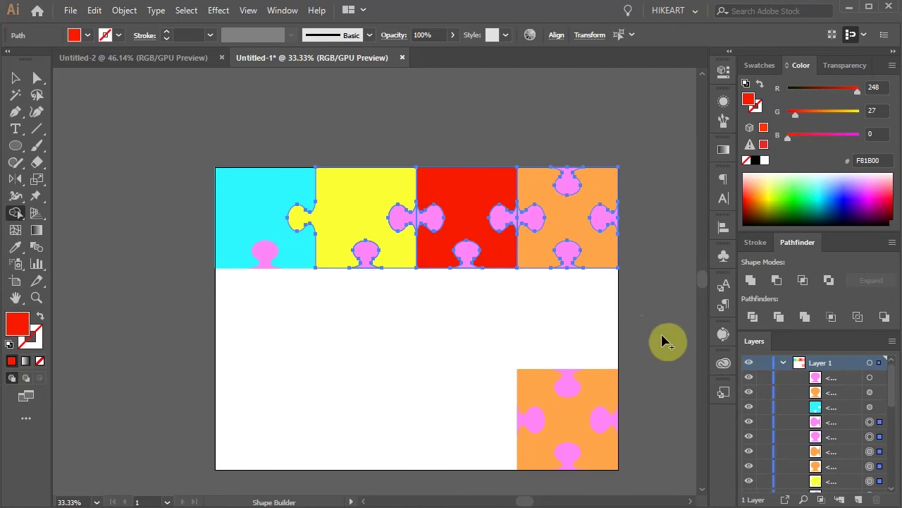
{"action": "key", "text": "v"}
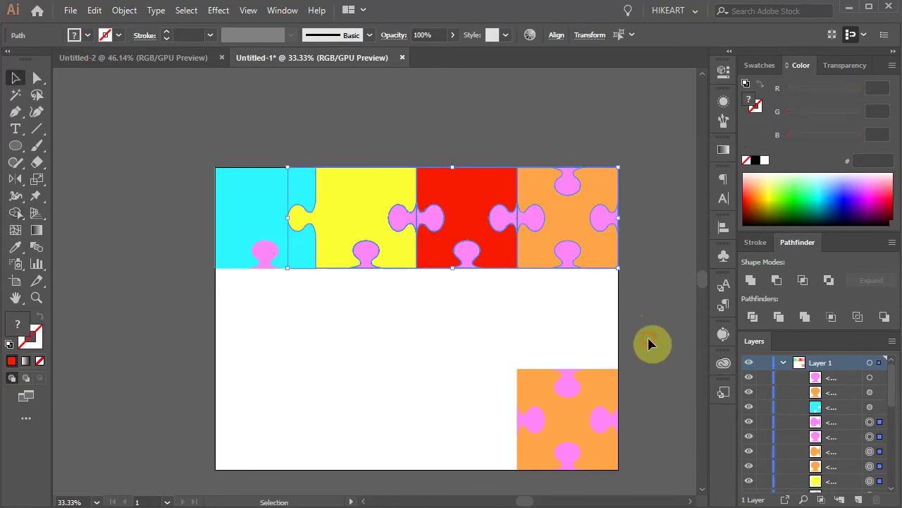
Merge the remaining knob into the yellow piece and make the top-right piece solid green 41FF1A.
{"action": "left_click", "coordinate": [649, 344]}
{"action": "left_click", "coordinate": [451, 232]}
{"action": "left_click", "coordinate": [364, 201]}
{"action": "key", "text": "i"}
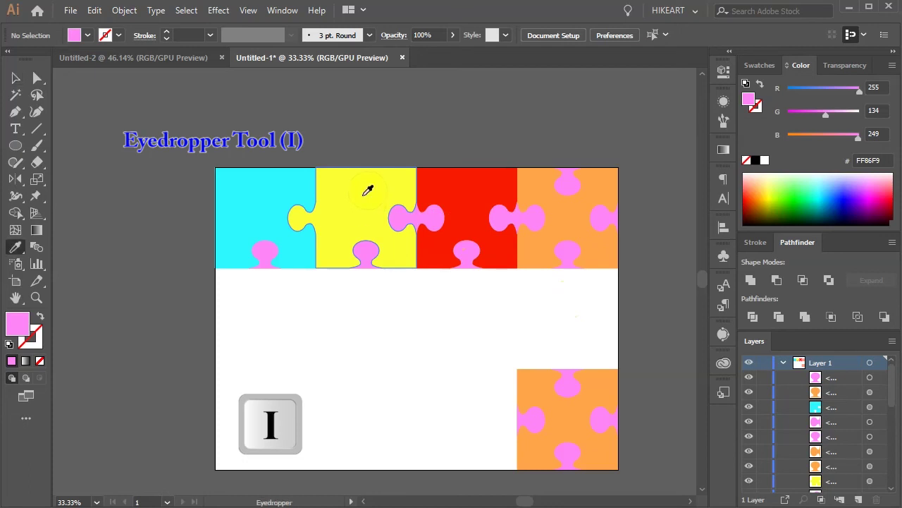
{"action": "left_click", "coordinate": [361, 185]}
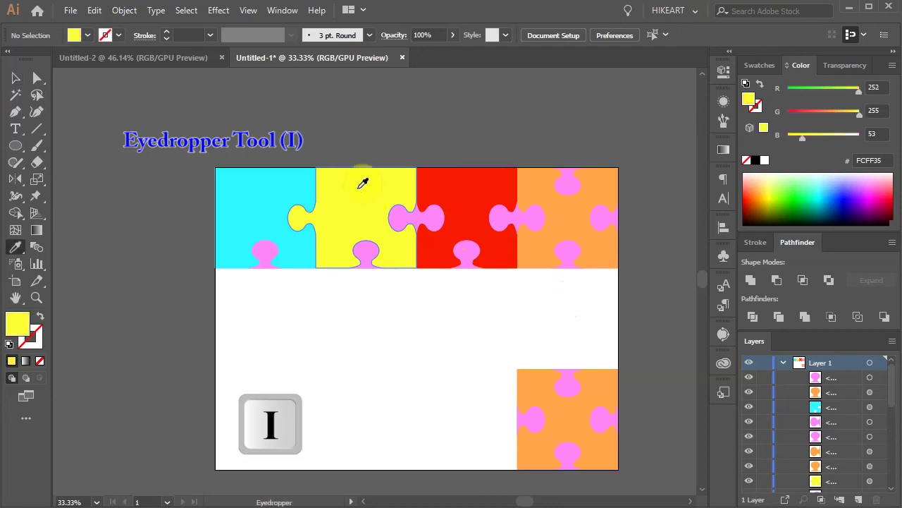
{"action": "key", "text": "ctrl+a"}
{"action": "key", "text": "shift+m"}
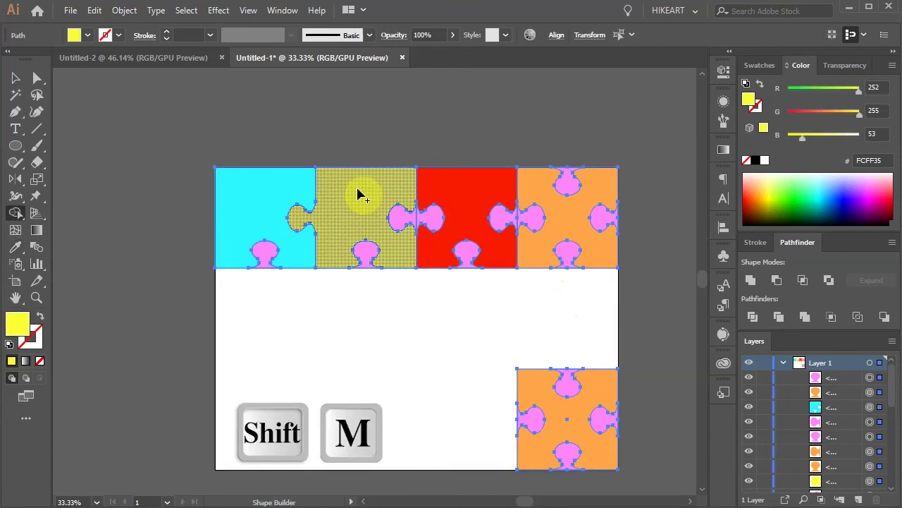
{"action": "mouse_move", "coordinate": [357, 194]}
{"action": "left_mouse_down"}
{"action": "mouse_move", "coordinate": [372, 207]}
{"action": "mouse_move", "coordinate": [440, 220]}
{"action": "left_mouse_up"}
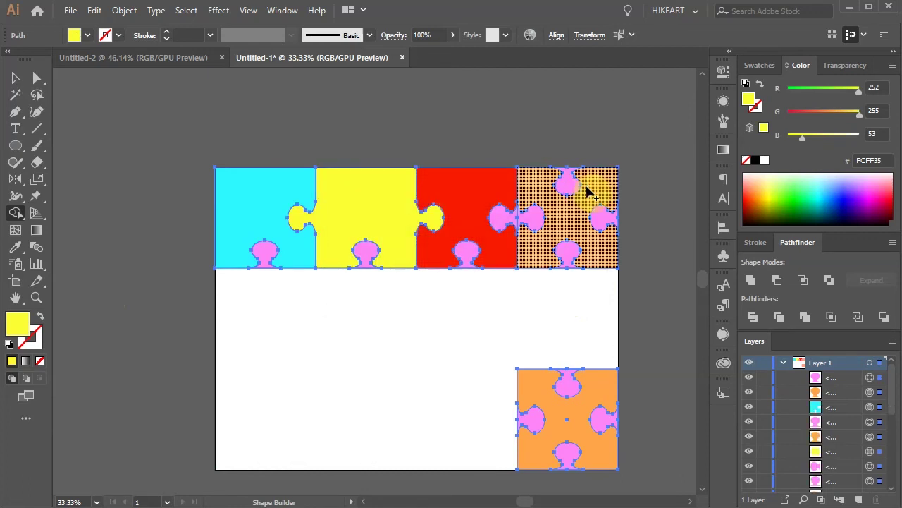
{"action": "left_click", "coordinate": [790, 184]}
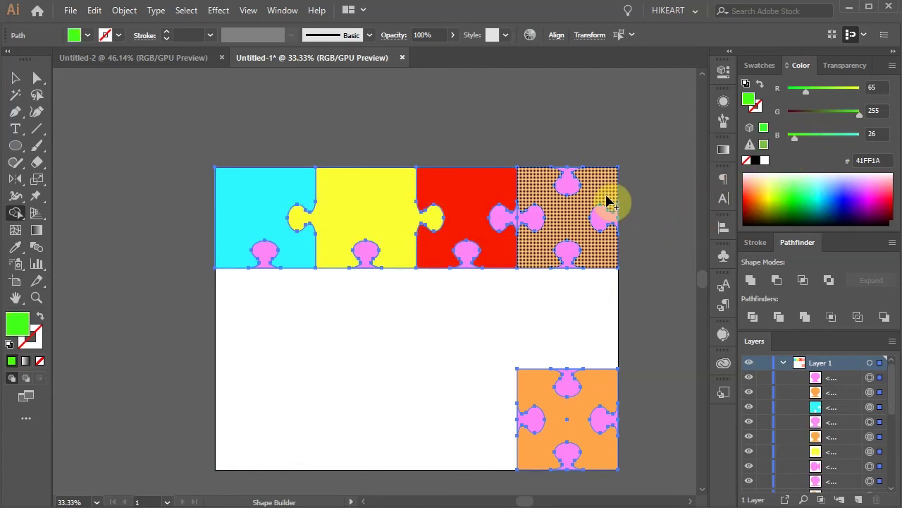
{"action": "mouse_move", "coordinate": [606, 199]}
{"action": "left_mouse_down"}
{"action": "mouse_move", "coordinate": [601, 230]}
{"action": "mouse_move", "coordinate": [591, 195]}
{"action": "mouse_move", "coordinate": [562, 182]}
{"action": "mouse_move", "coordinate": [560, 213]}
{"action": "mouse_move", "coordinate": [509, 223]}
{"action": "left_mouse_up"}
Alt-drag orange square copies into every empty middle-row and bottom-row slot.
{"action": "key", "text": "v"}
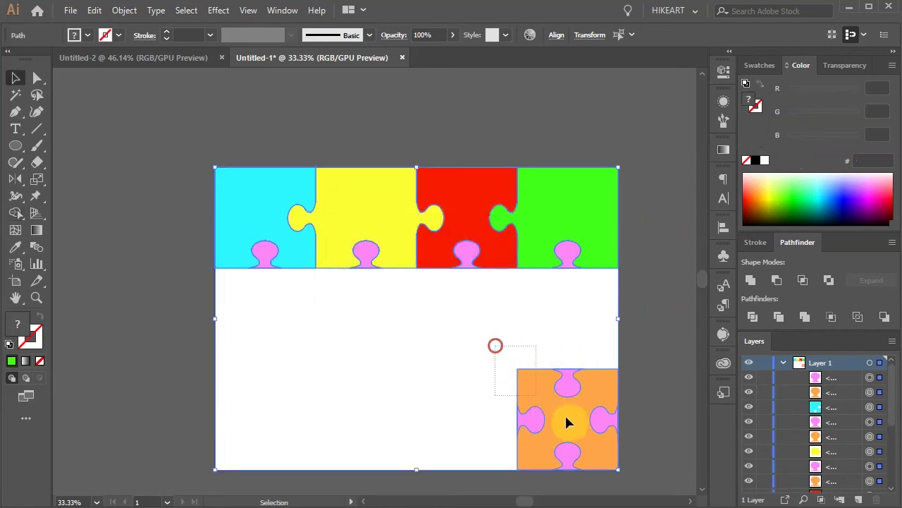
{"action": "left_click_drag", "start_coordinate": [568, 421], "coordinate": [580, 296]}
{"action": "left_click_drag", "start_coordinate": [571, 410], "coordinate": [470, 410]}
{"action": "left_click_drag", "start_coordinate": [469, 411], "coordinate": [370, 361]}
{"action": "left_click_drag", "start_coordinate": [370, 361], "coordinate": [274, 361]}
{"action": "key", "text": "ctrl+a"}
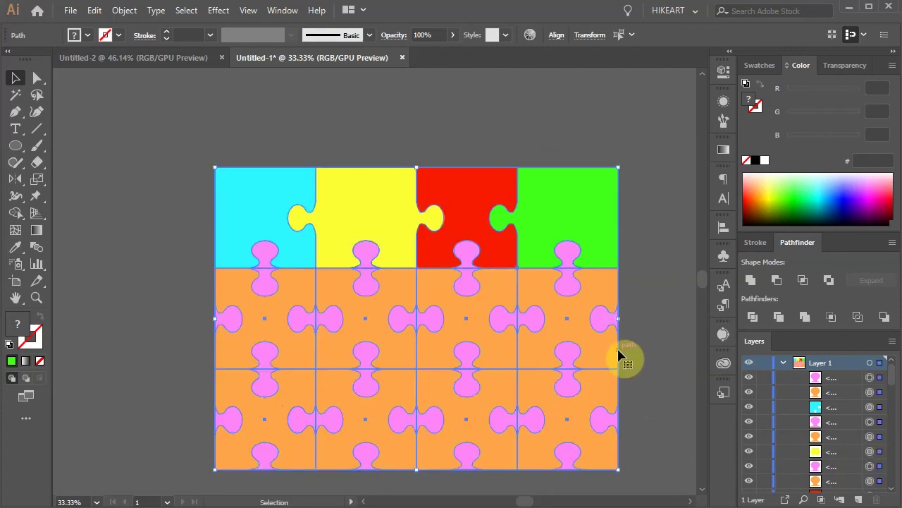
{"action": "key", "text": "shift+m"}
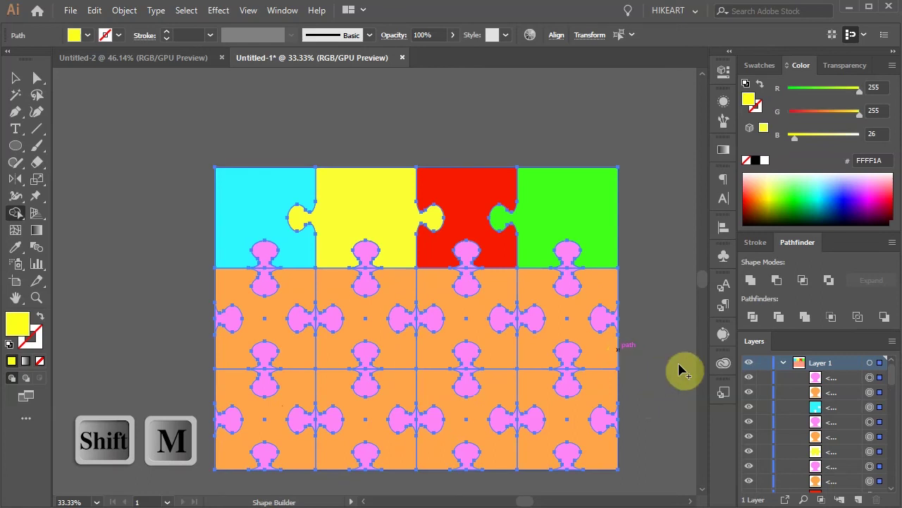
Colour the middle-row pieces maroon, green, blue and yellow from left to right.
{"action": "left_click", "coordinate": [843, 211]}
{"action": "left_click", "coordinate": [455, 321]}
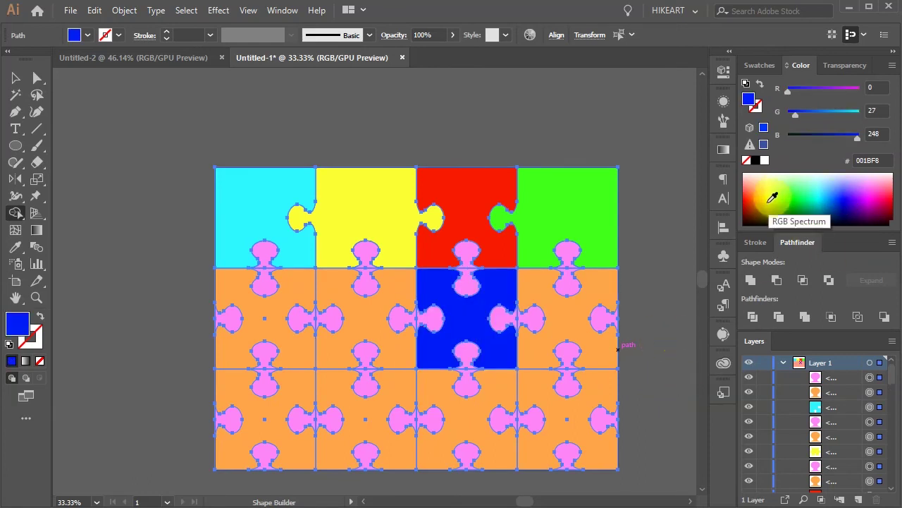
{"action": "left_click", "coordinate": [887, 220]}
{"action": "left_click", "coordinate": [272, 317]}
{"action": "left_click", "coordinate": [786, 207]}
{"action": "left_click", "coordinate": [353, 314]}
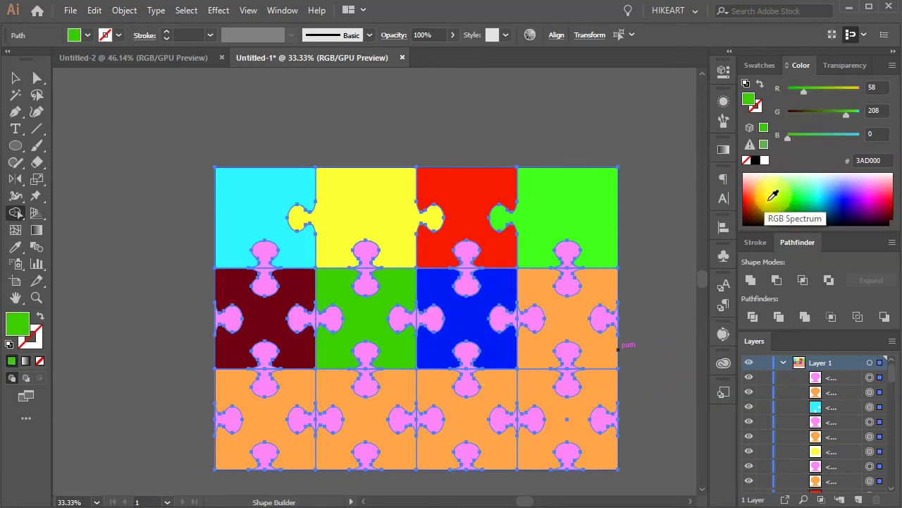
{"action": "left_click", "coordinate": [765, 193]}
{"action": "left_click", "coordinate": [568, 317]}
Colour the bottom-row pieces pink, cyan and magenta, merging the side knobs into the pink piece.
{"action": "left_click", "coordinate": [870, 196]}
{"action": "left_click", "coordinate": [568, 419]}
{"action": "left_click", "coordinate": [817, 197]}
{"action": "left_click", "coordinate": [465, 419]}
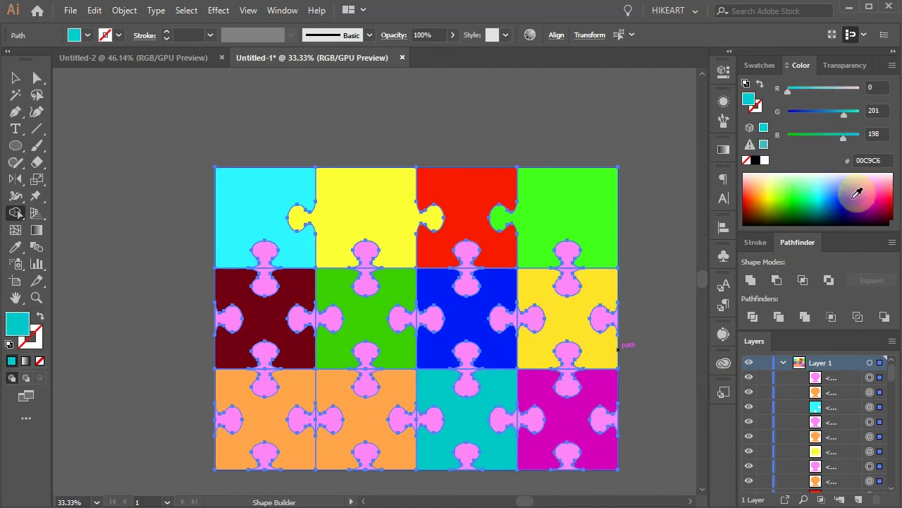
{"action": "left_click", "coordinate": [885, 189]}
{"action": "left_click", "coordinate": [367, 423]}
{"action": "left_click_drag", "start_coordinate": [312, 418], "coordinate": [431, 420]}
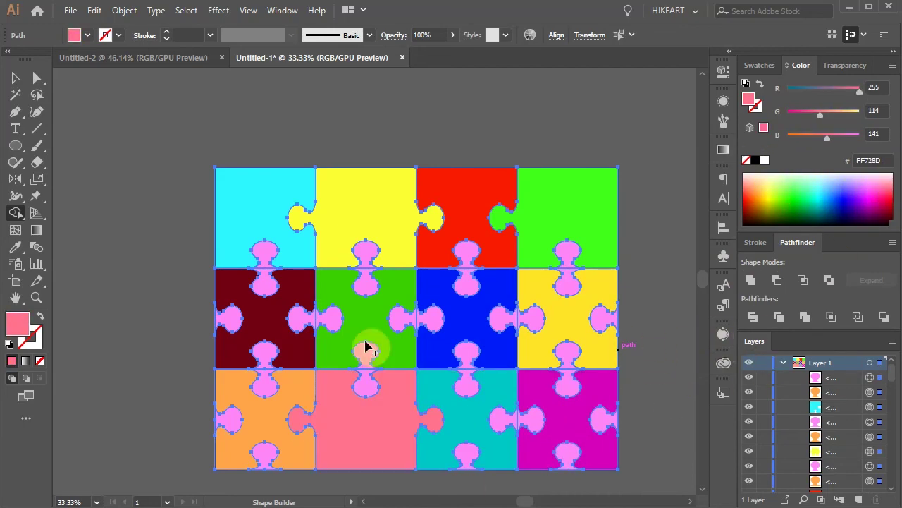
Merge the knobs into the yellow middle-right piece and the cyan bottom piece, keeping their sampled colours.
{"action": "key", "text": "ctrl+shift+a"}
{"action": "key", "text": "i"}
{"action": "left_click", "coordinate": [569, 312]}
{"action": "key", "text": "ctrl+a"}
{"action": "key", "text": "shift+m"}
{"action": "left_click_drag", "start_coordinate": [567, 254], "coordinate": [554, 324]}
{"action": "key", "text": "ctrl+shift+a"}
{"action": "key", "text": "i"}
{"action": "left_click", "coordinate": [484, 416]}
{"action": "key", "text": "ctrl+a"}
{"action": "key", "text": "shift+m"}
{"action": "left_click_drag", "start_coordinate": [484, 416], "coordinate": [379, 323]}
Merge the green, maroon and orange pieces with their knobs, undoing an accidental green recolour.
{"action": "key", "text": "i"}
{"action": "left_click", "coordinate": [380, 342]}
{"action": "key", "text": "ctrl+z"}
{"action": "key", "text": "shift+m"}
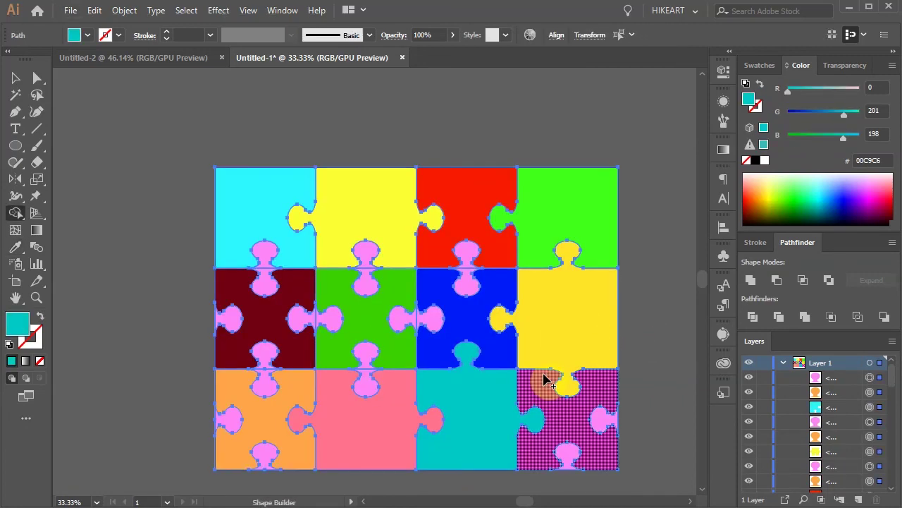
{"action": "key", "text": "ctrl+shift+a"}
{"action": "key", "text": "ctrl+a"}
{"action": "mouse_move", "coordinate": [433, 317]}
{"action": "left_mouse_down"}
{"action": "mouse_move", "coordinate": [371, 321]}
{"action": "mouse_move", "coordinate": [370, 344]}
{"action": "left_mouse_up"}
{"action": "mouse_move", "coordinate": [262, 258]}
{"action": "left_mouse_down"}
{"action": "mouse_move", "coordinate": [272, 322]}
{"action": "mouse_move", "coordinate": [657, 344]}
{"action": "left_mouse_up"}
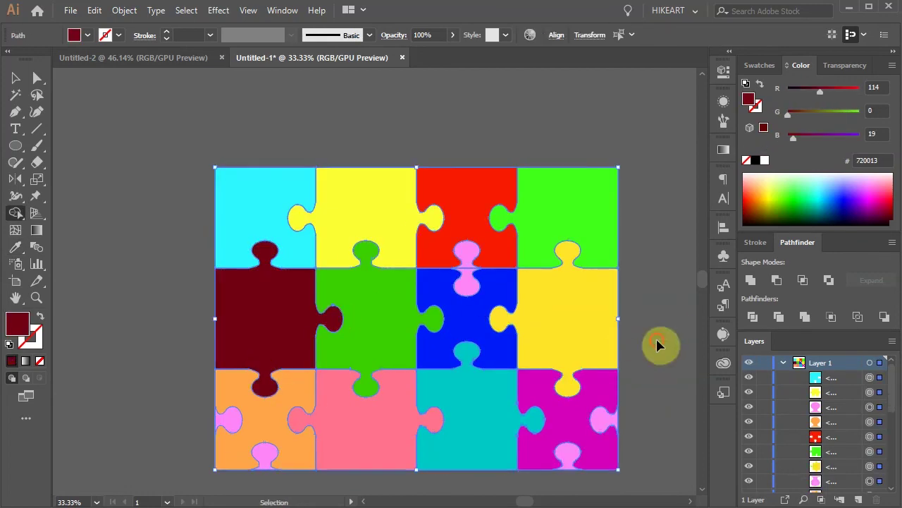
{"action": "left_click_drag", "start_coordinate": [238, 397], "coordinate": [262, 452]}
Merge the magenta, blue and red pieces with their remaining knobs and fit the artboard in view.
{"action": "key", "text": "ctrl+shift+a"}
{"action": "key", "text": "ctrl+a"}
{"action": "left_click_drag", "start_coordinate": [597, 415], "coordinate": [567, 454]}
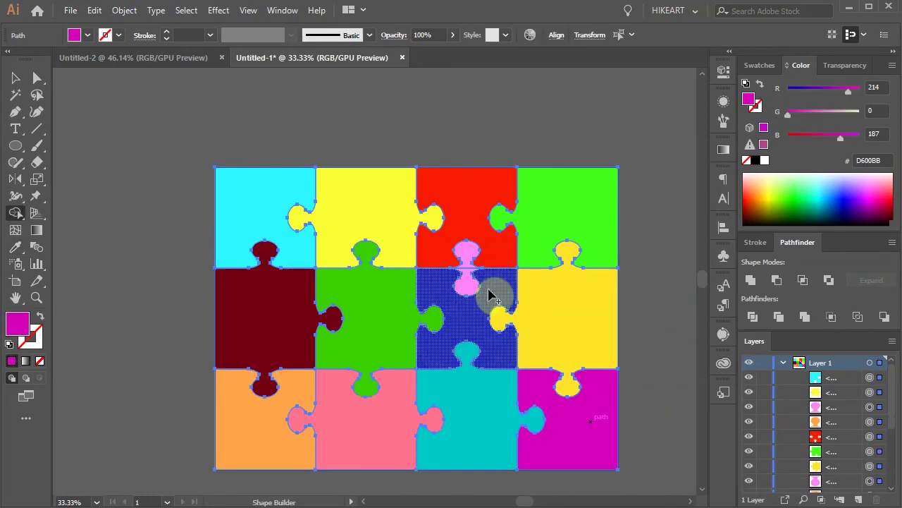
{"action": "left_click_drag", "start_coordinate": [491, 296], "coordinate": [467, 282]}
{"action": "key", "text": "ctrl+shift+a"}
{"action": "key", "text": "ctrl+a"}
{"action": "mouse_move", "coordinate": [500, 242]}
{"action": "left_mouse_down"}
{"action": "mouse_move", "coordinate": [508, 267]}
{"action": "mouse_move", "coordinate": [470, 244]}
{"action": "mouse_move", "coordinate": [468, 282]}
{"action": "left_mouse_up"}
{"action": "key", "text": "ctrl+shift+a"}
{"action": "key", "text": "ctrl+0"}
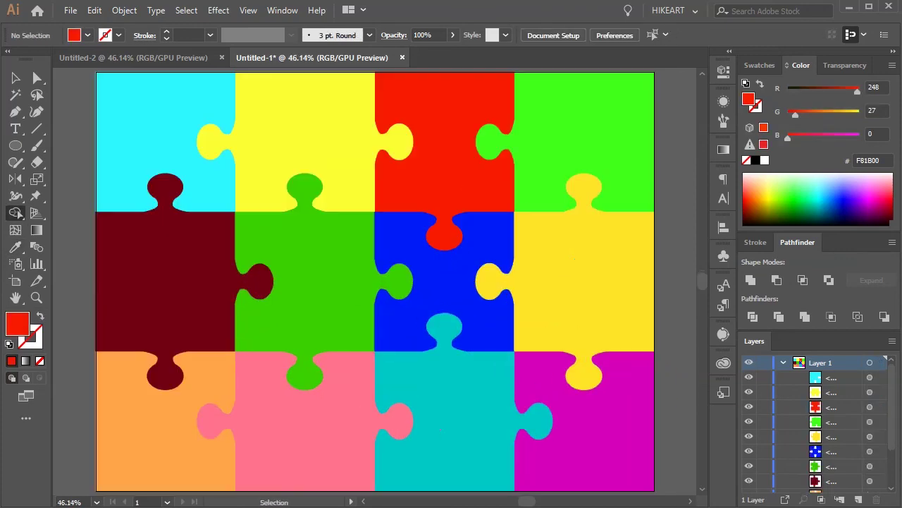